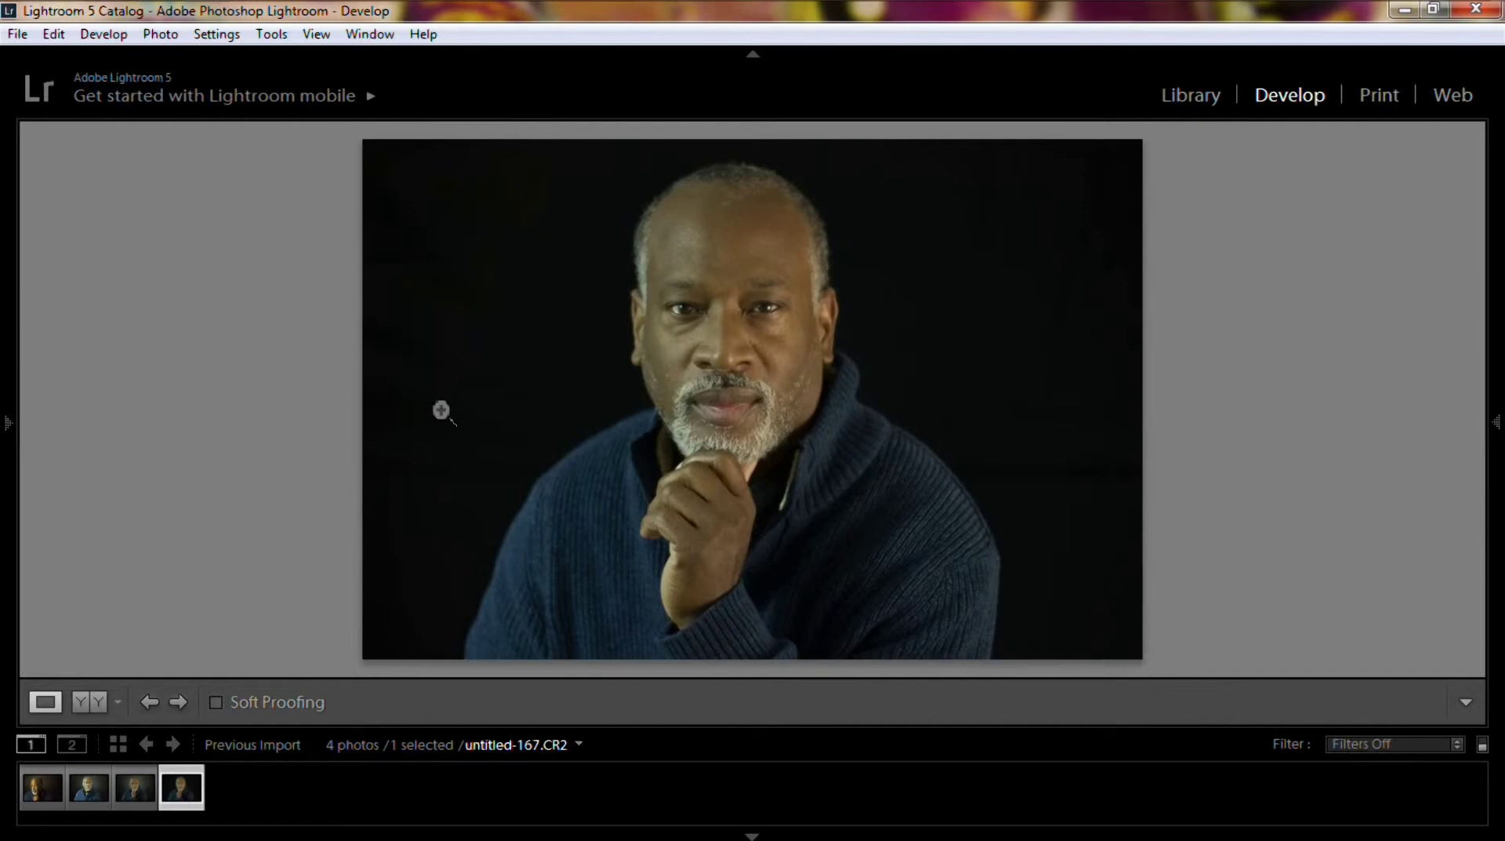
Expand the Basic adjustments, try a darker Exposure and reset it to 0.00, and raise the portrait's Contrast to +21.
{"action": "mouse_move", "coordinate": [1499, 361]}
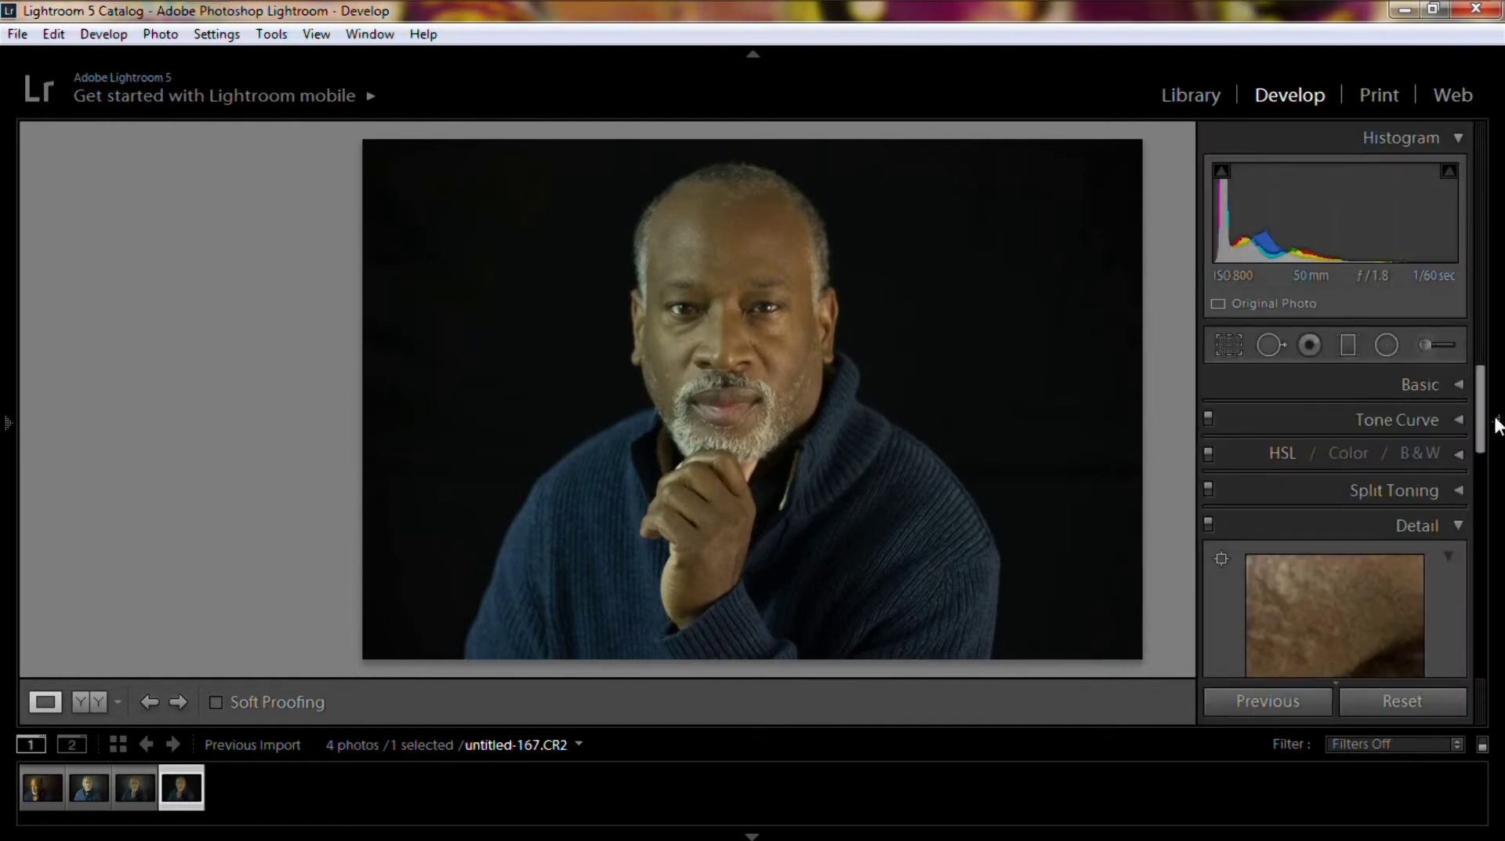
{"action": "left_click", "coordinate": [1457, 382]}
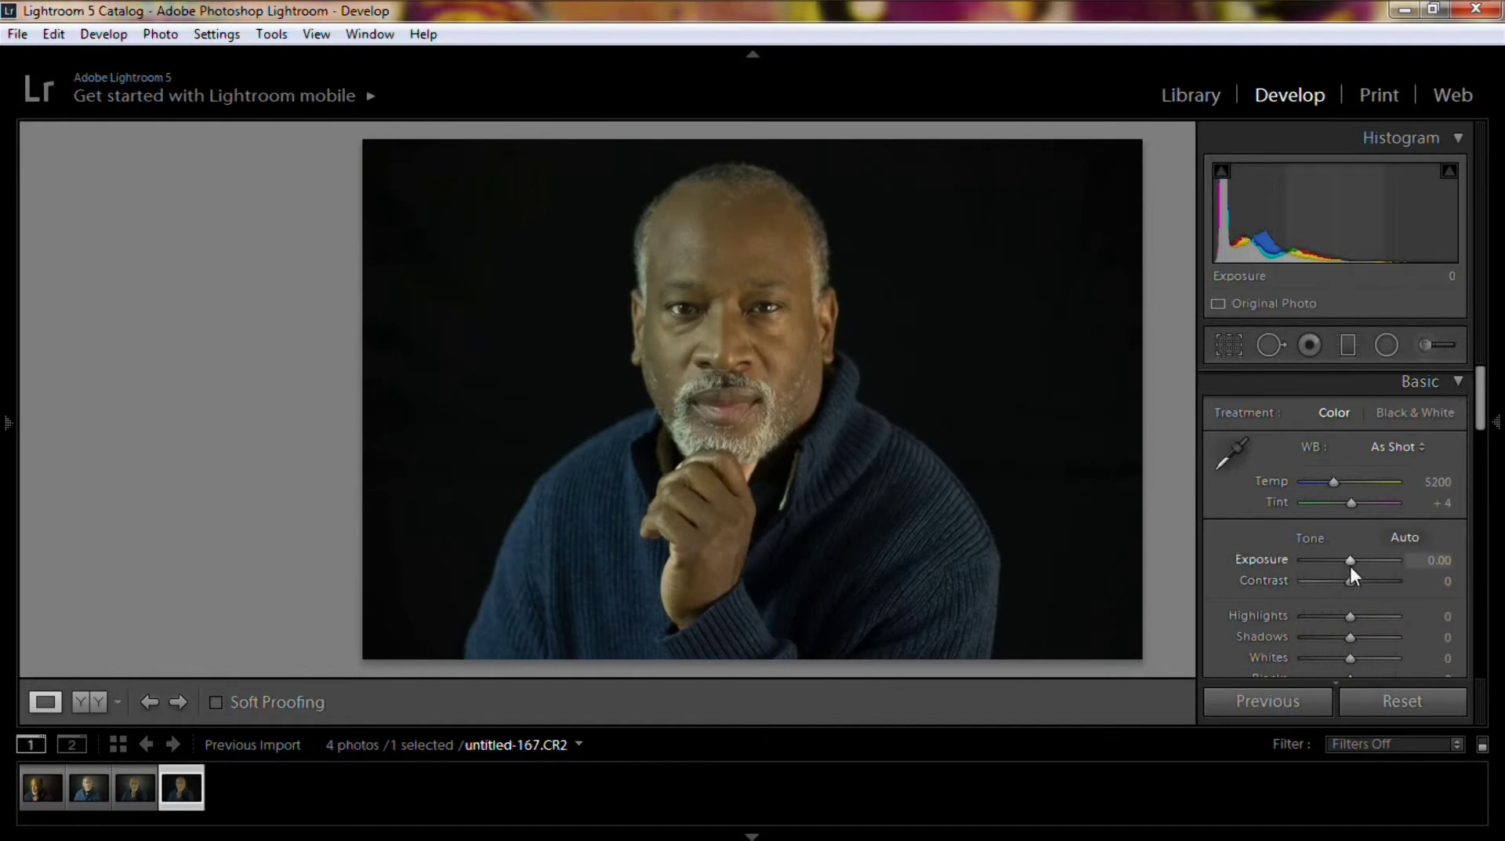
{"action": "left_click_drag", "start_coordinate": [1350, 560], "coordinate": [1347, 561]}
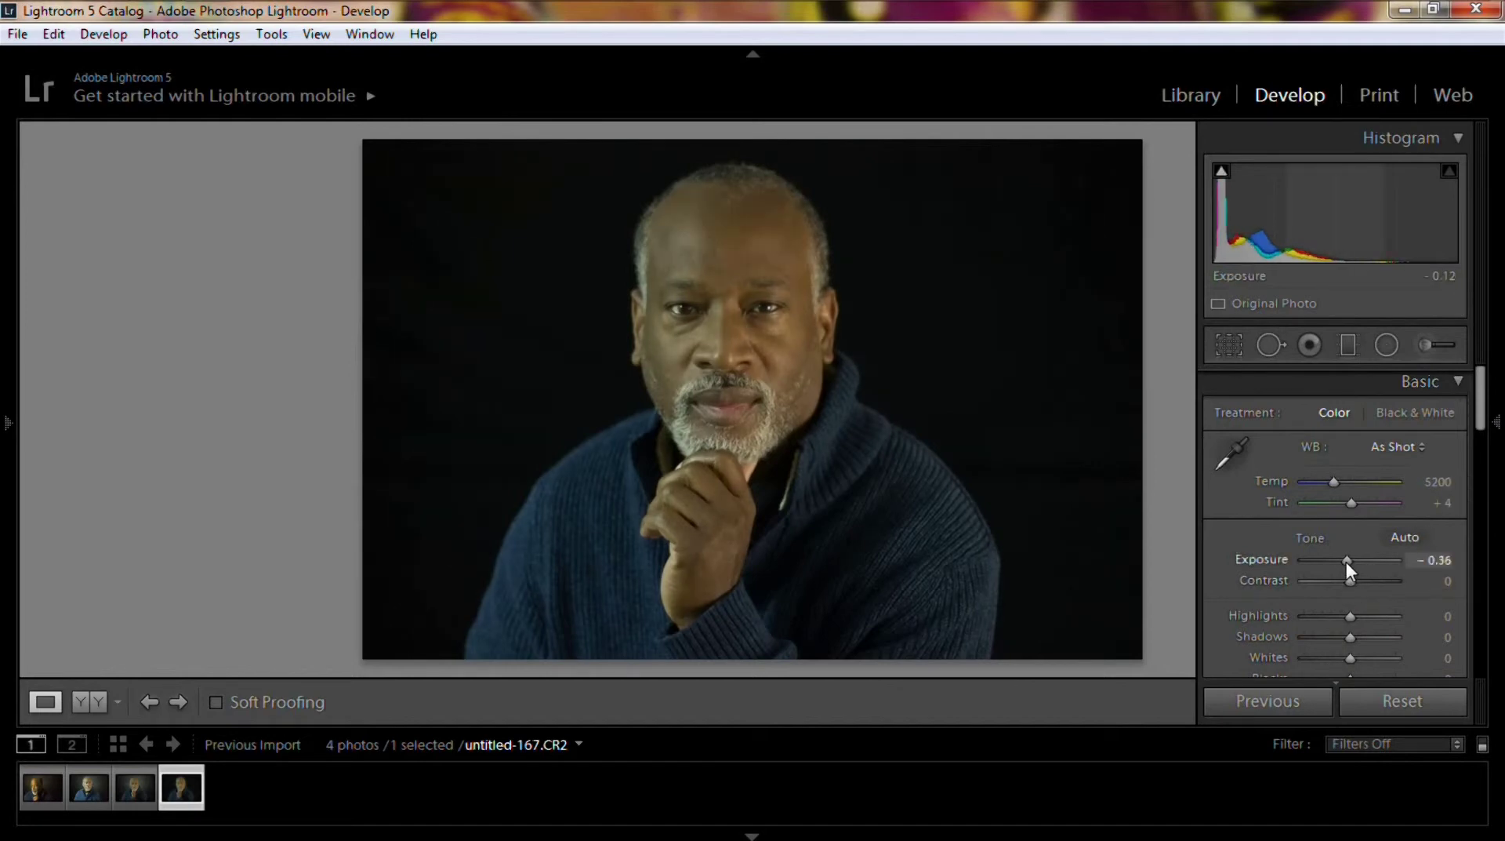
{"action": "double_click", "coordinate": [1347, 561]}
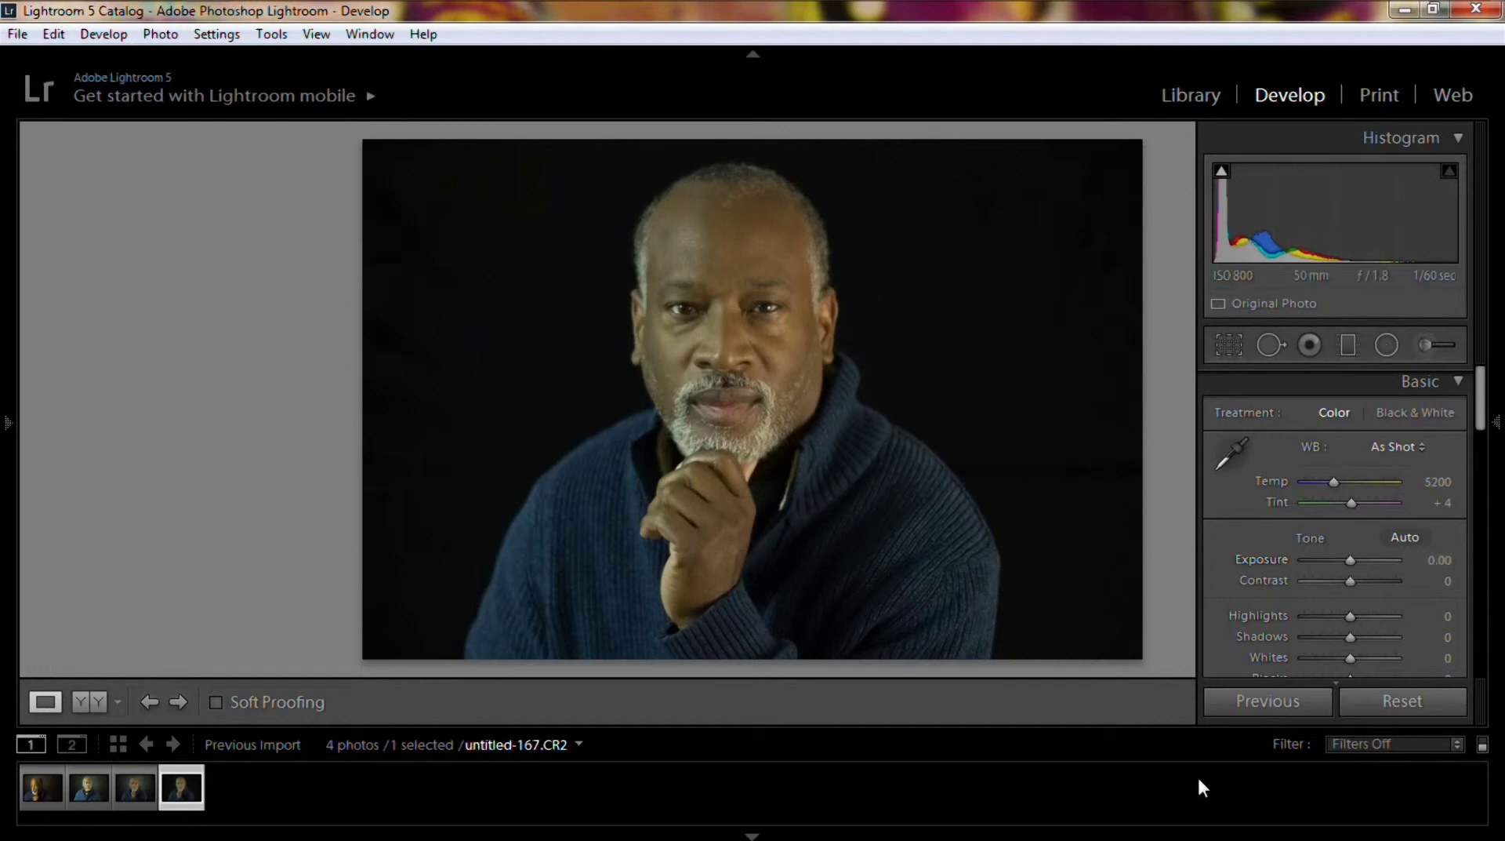
{"action": "mouse_move", "coordinate": [1482, 427]}
{"action": "left_click_drag", "start_coordinate": [1351, 581], "coordinate": [1361, 580]}
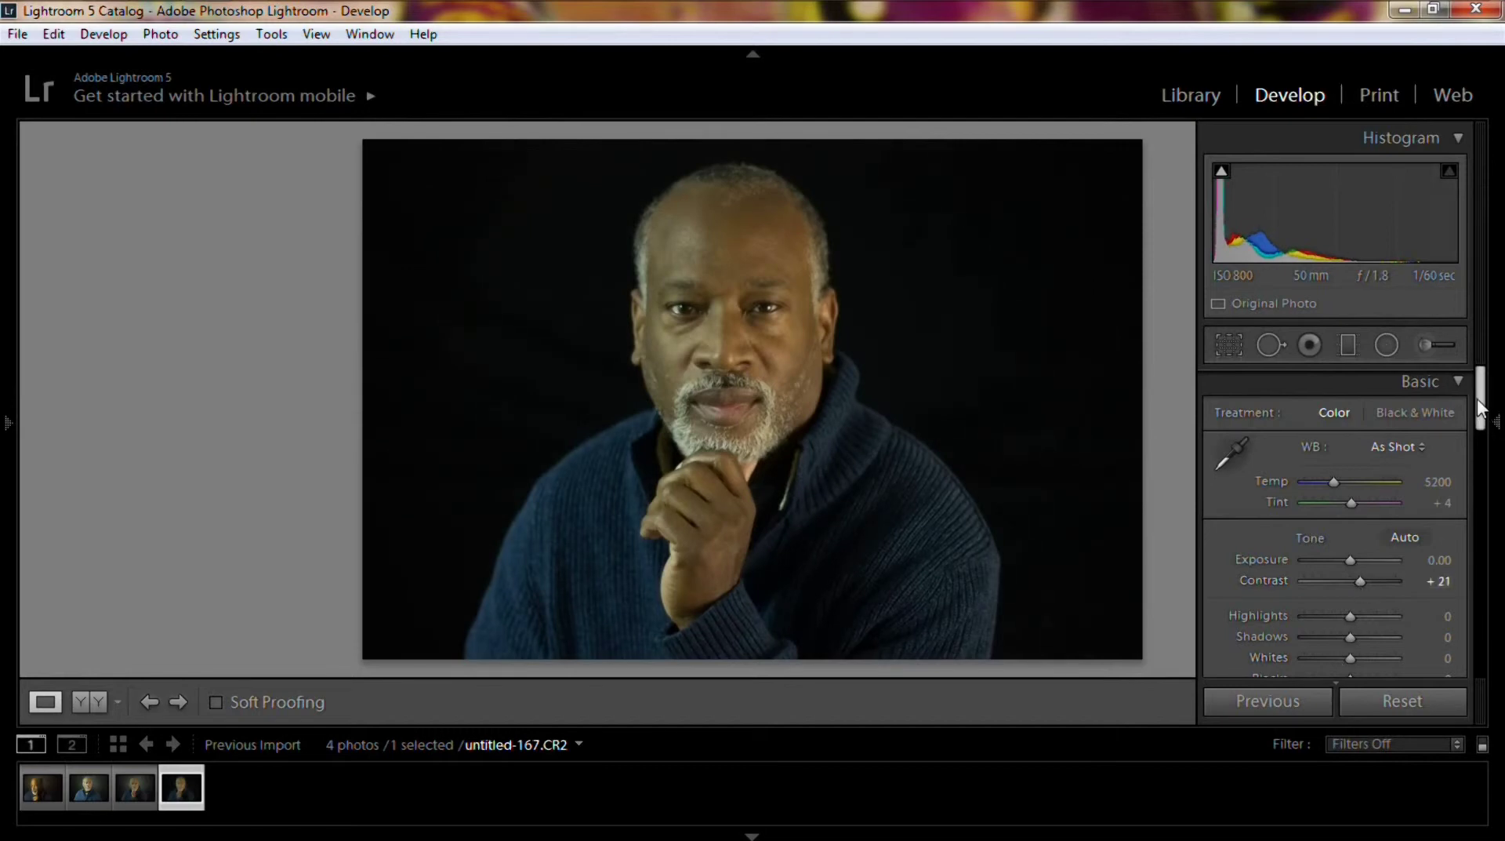
Set the photo's white and black points using the clipping previews, with Whites at +57 and Blacks at −14.
{"action": "left_click_drag", "start_coordinate": [1488, 399], "coordinate": [1490, 430]}
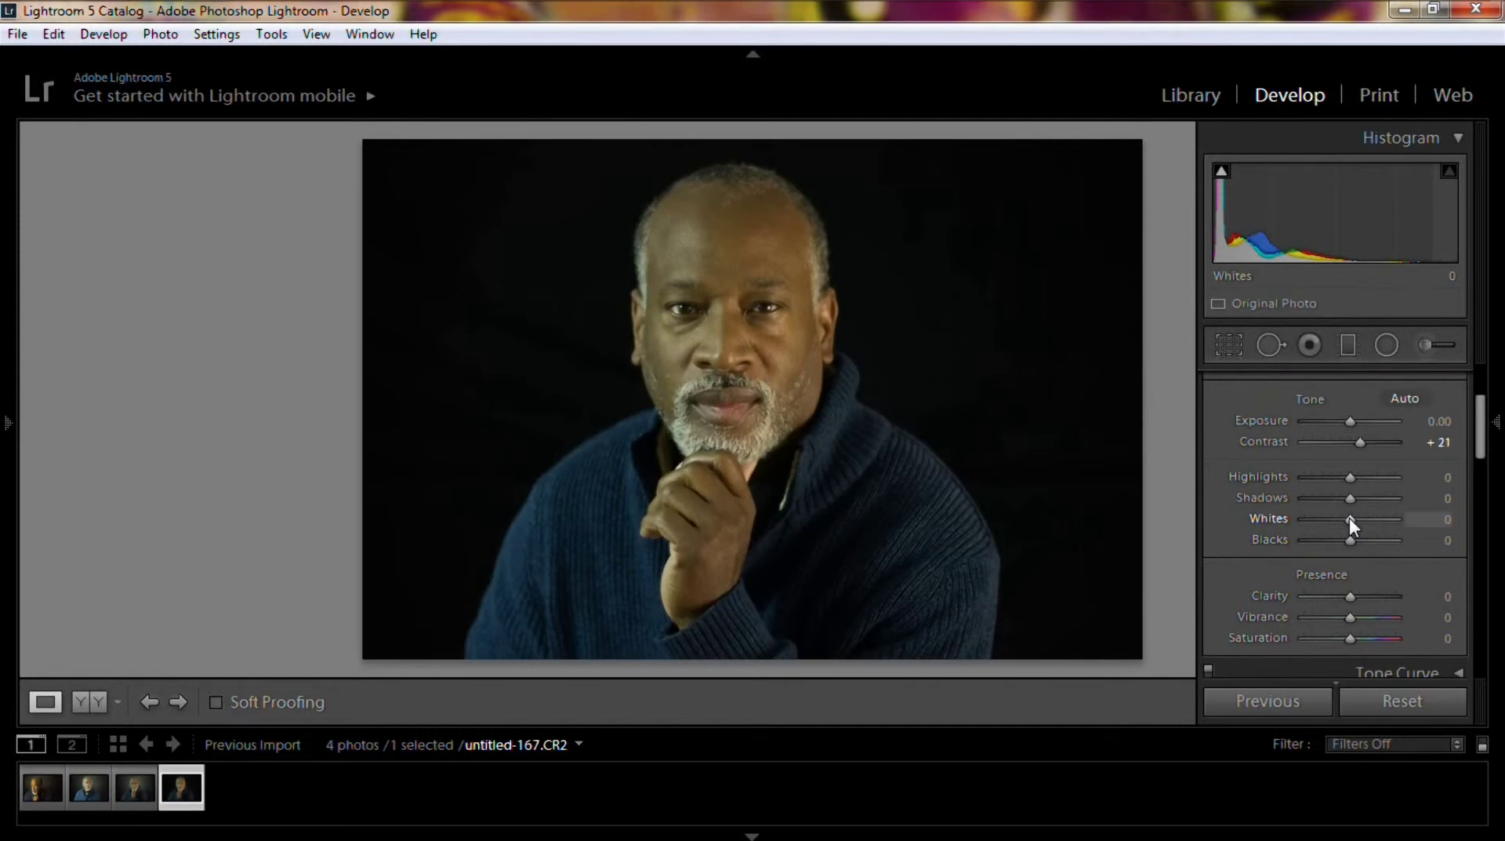
{"action": "key", "text": "alt"}
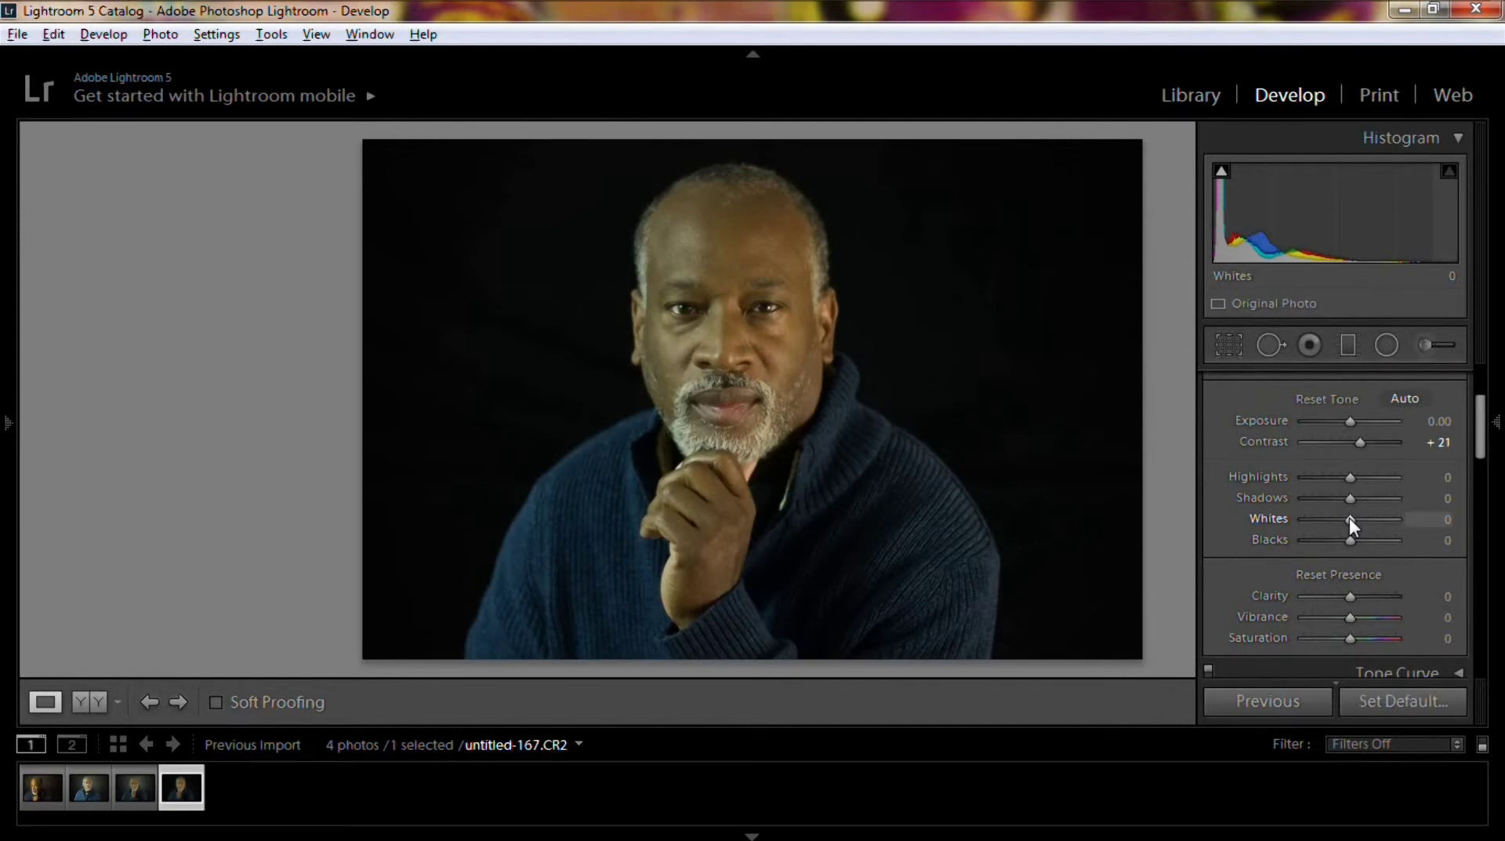
{"action": "left_click", "coordinate": [1349, 518], "text": "alt"}
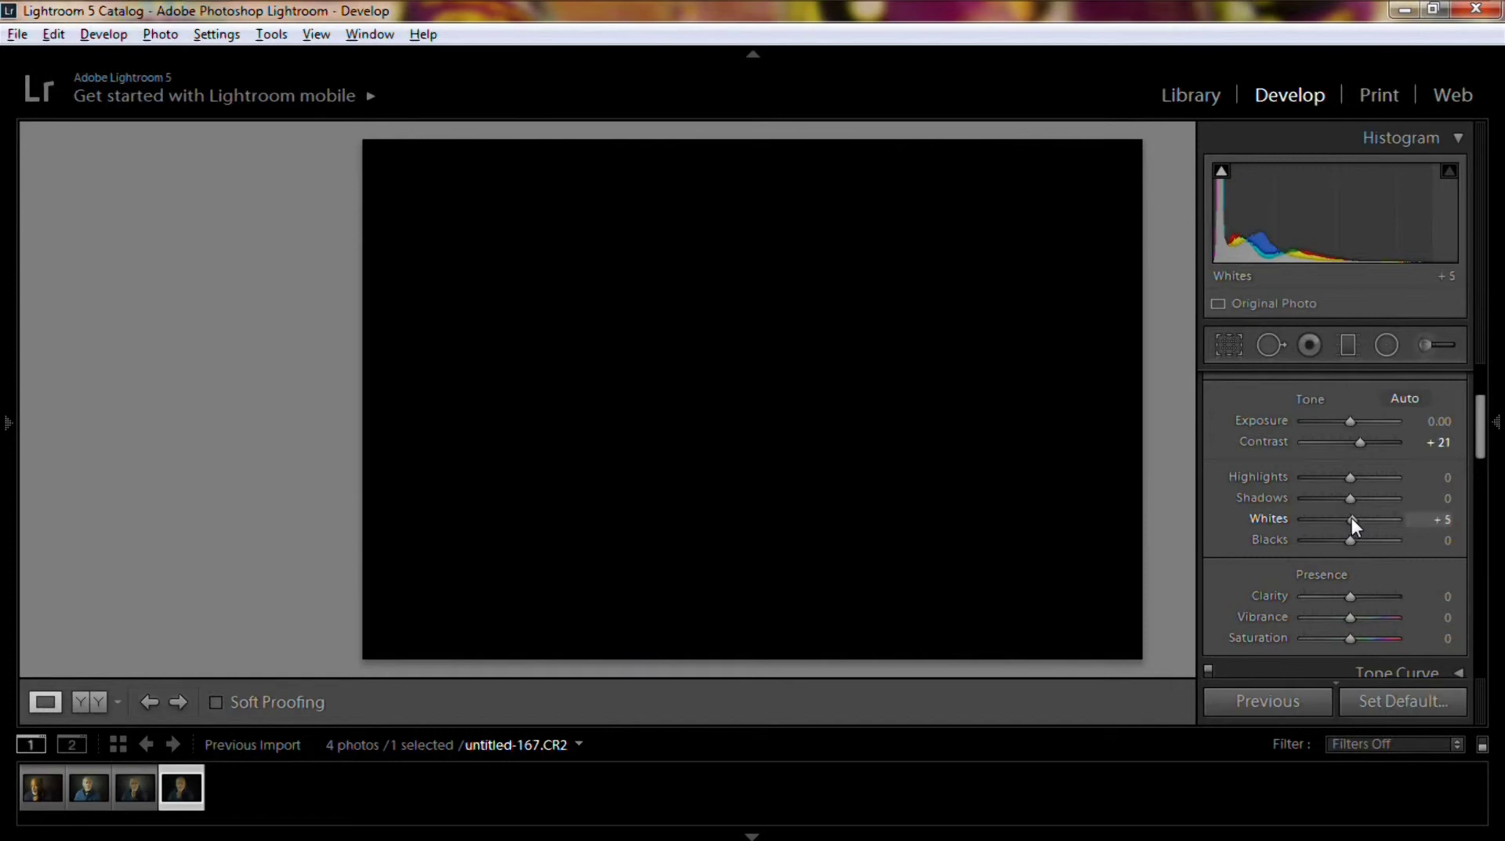
{"action": "left_click_drag", "start_coordinate": [1351, 518], "coordinate": [1378, 519]}
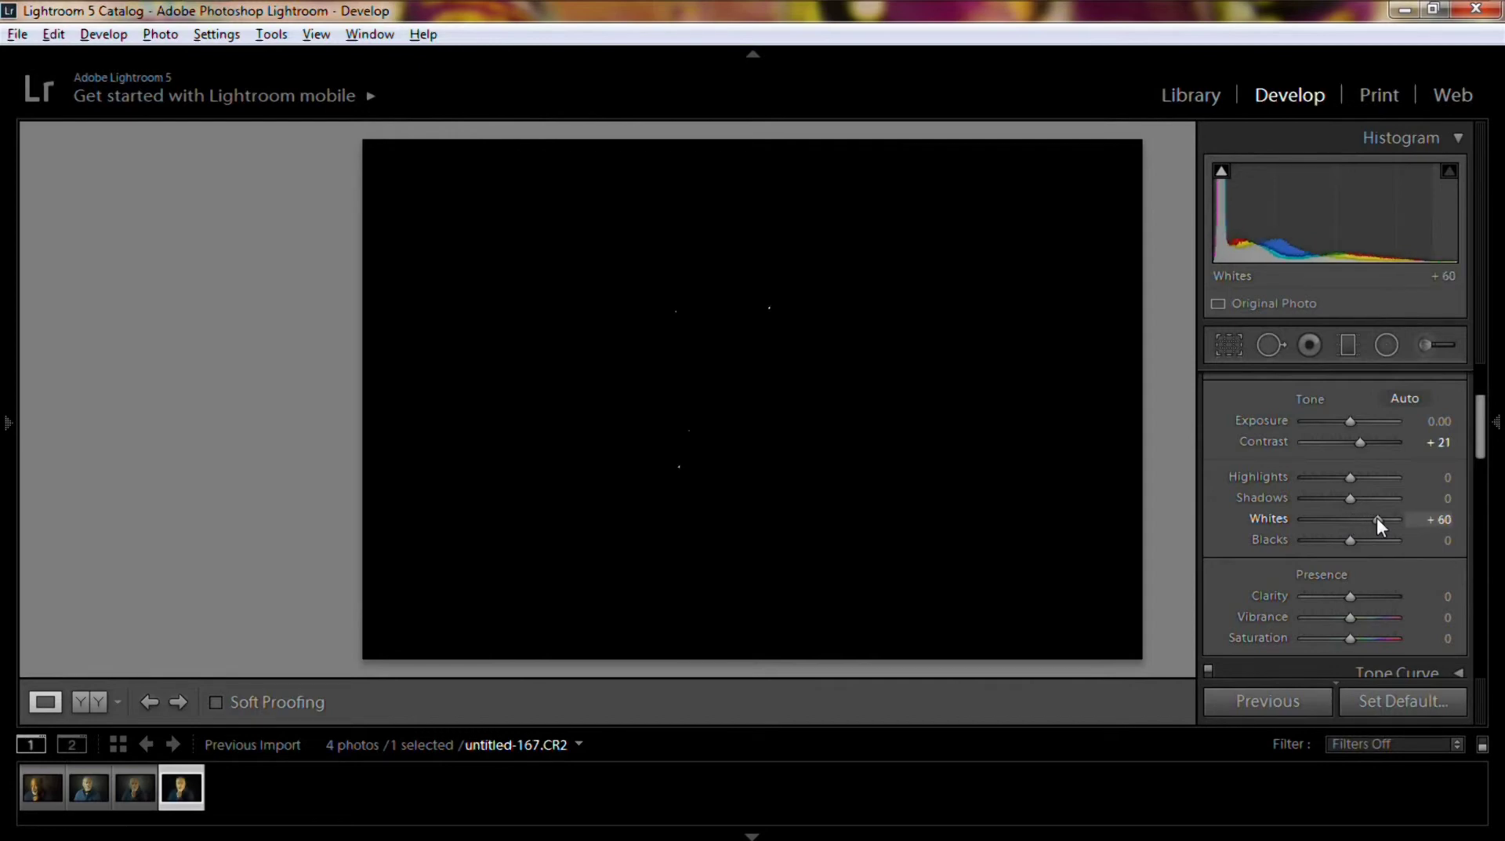
{"action": "left_click_drag", "start_coordinate": [1379, 518], "coordinate": [1381, 519]}
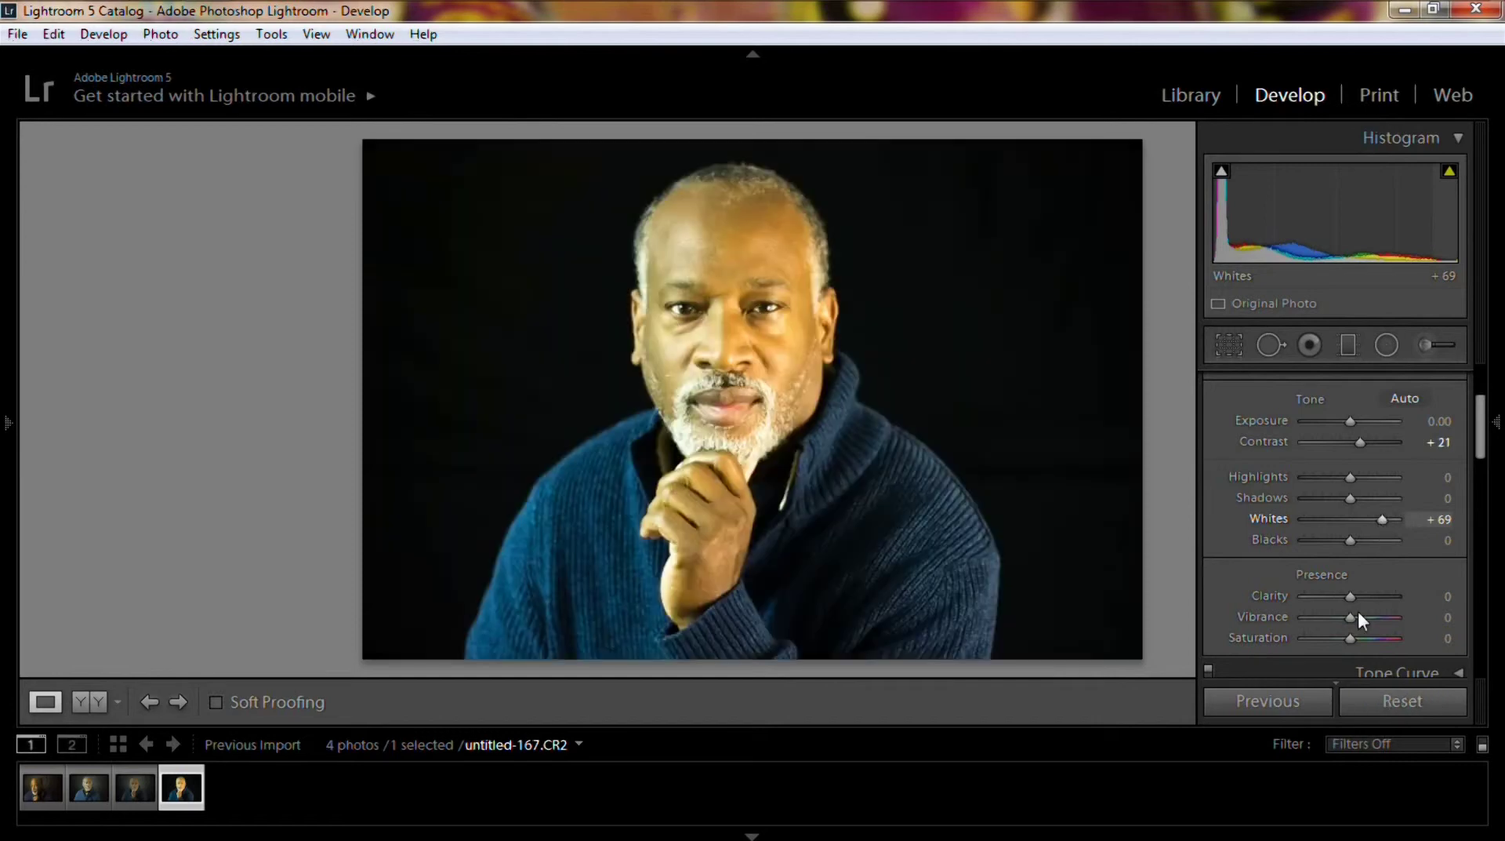
{"action": "key", "text": "Tab"}
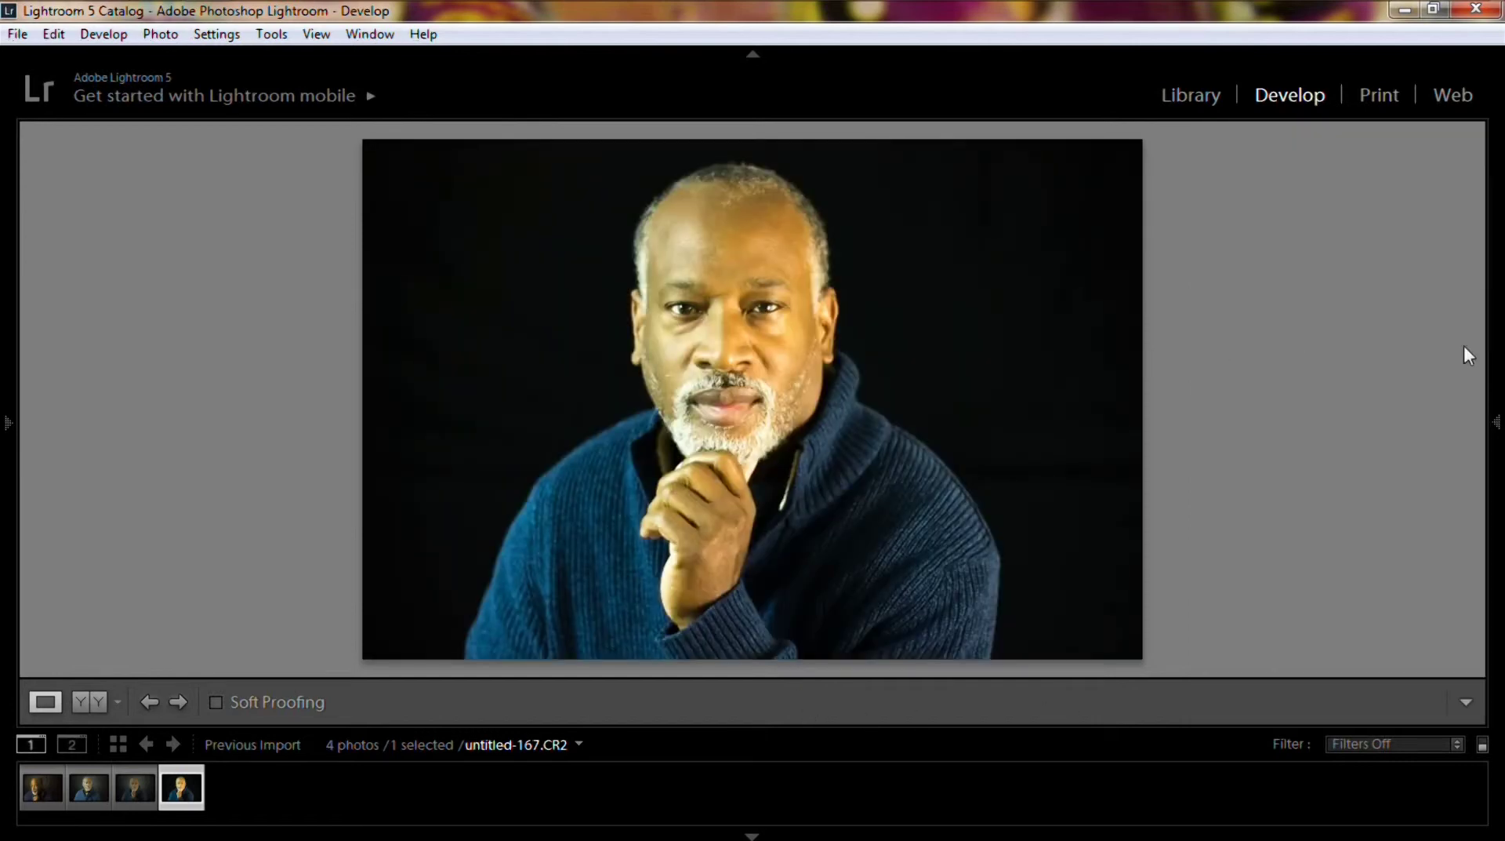
{"action": "mouse_move", "coordinate": [1496, 423]}
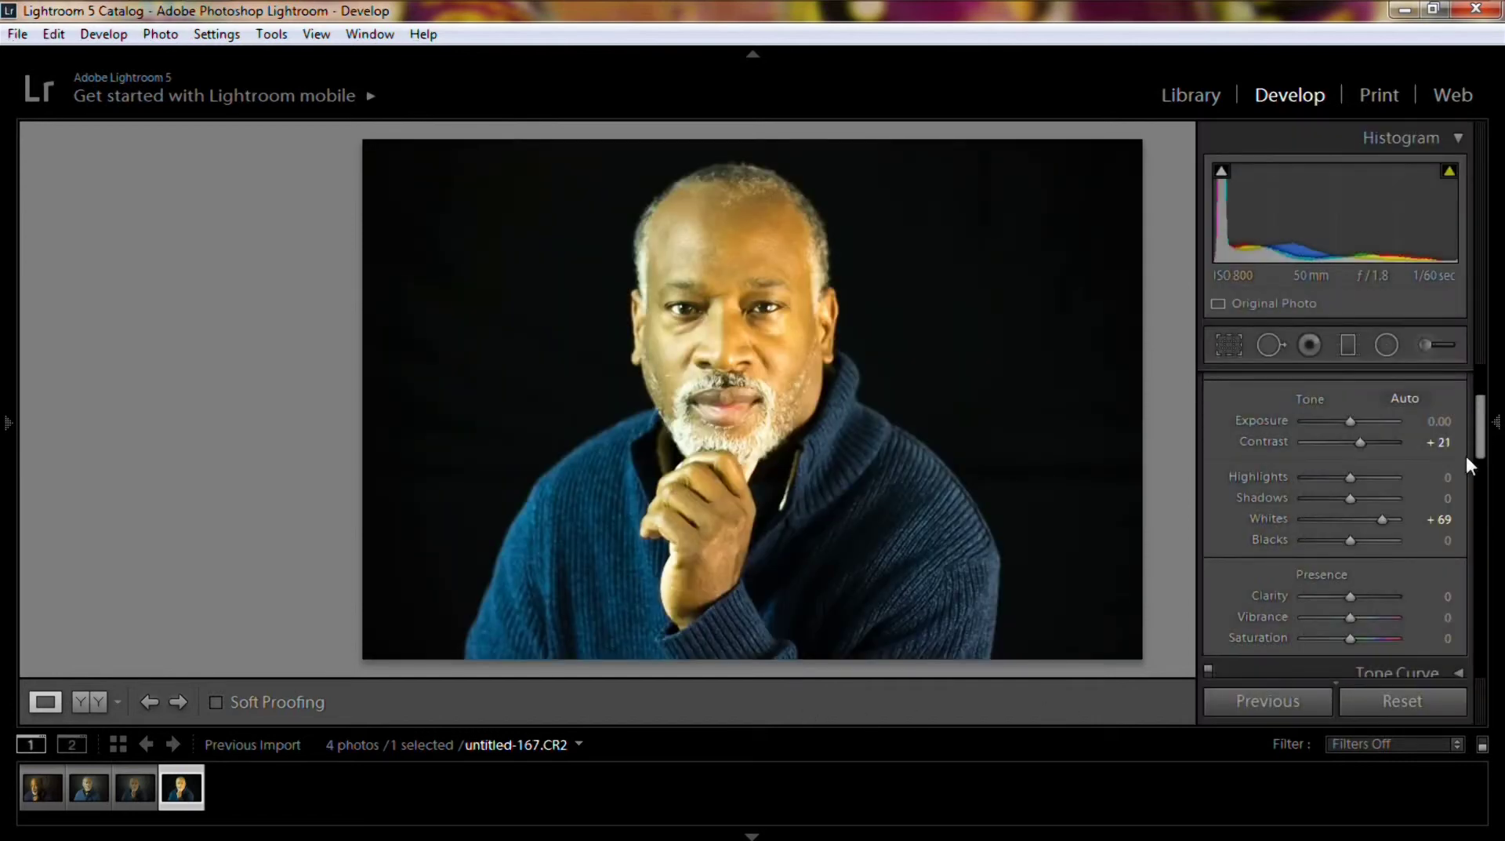
{"action": "left_click", "coordinate": [1349, 540], "text": "alt"}
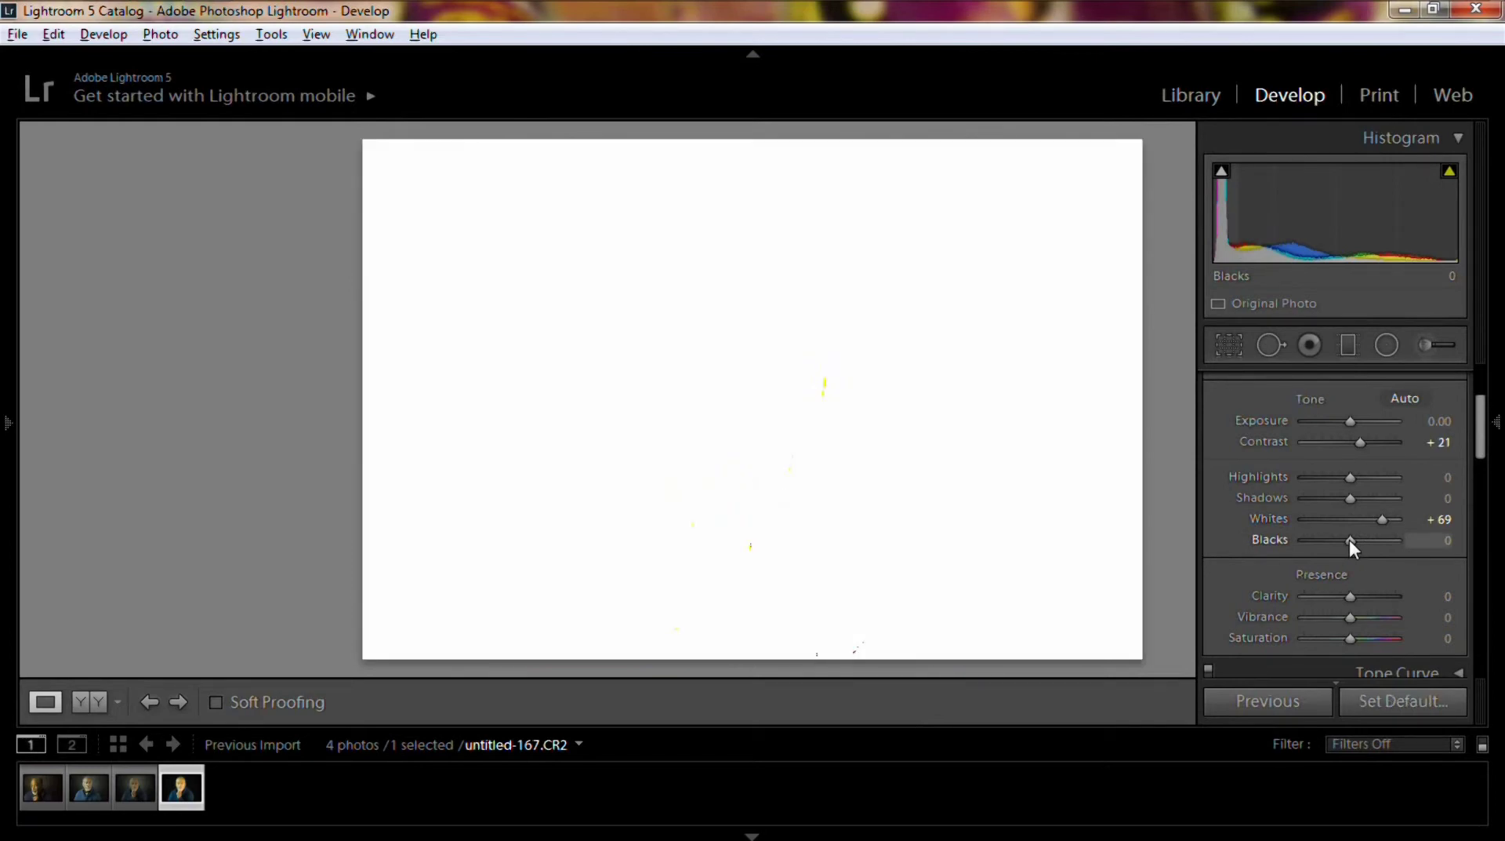
{"action": "left_click_drag", "start_coordinate": [1350, 541], "coordinate": [1342, 541]}
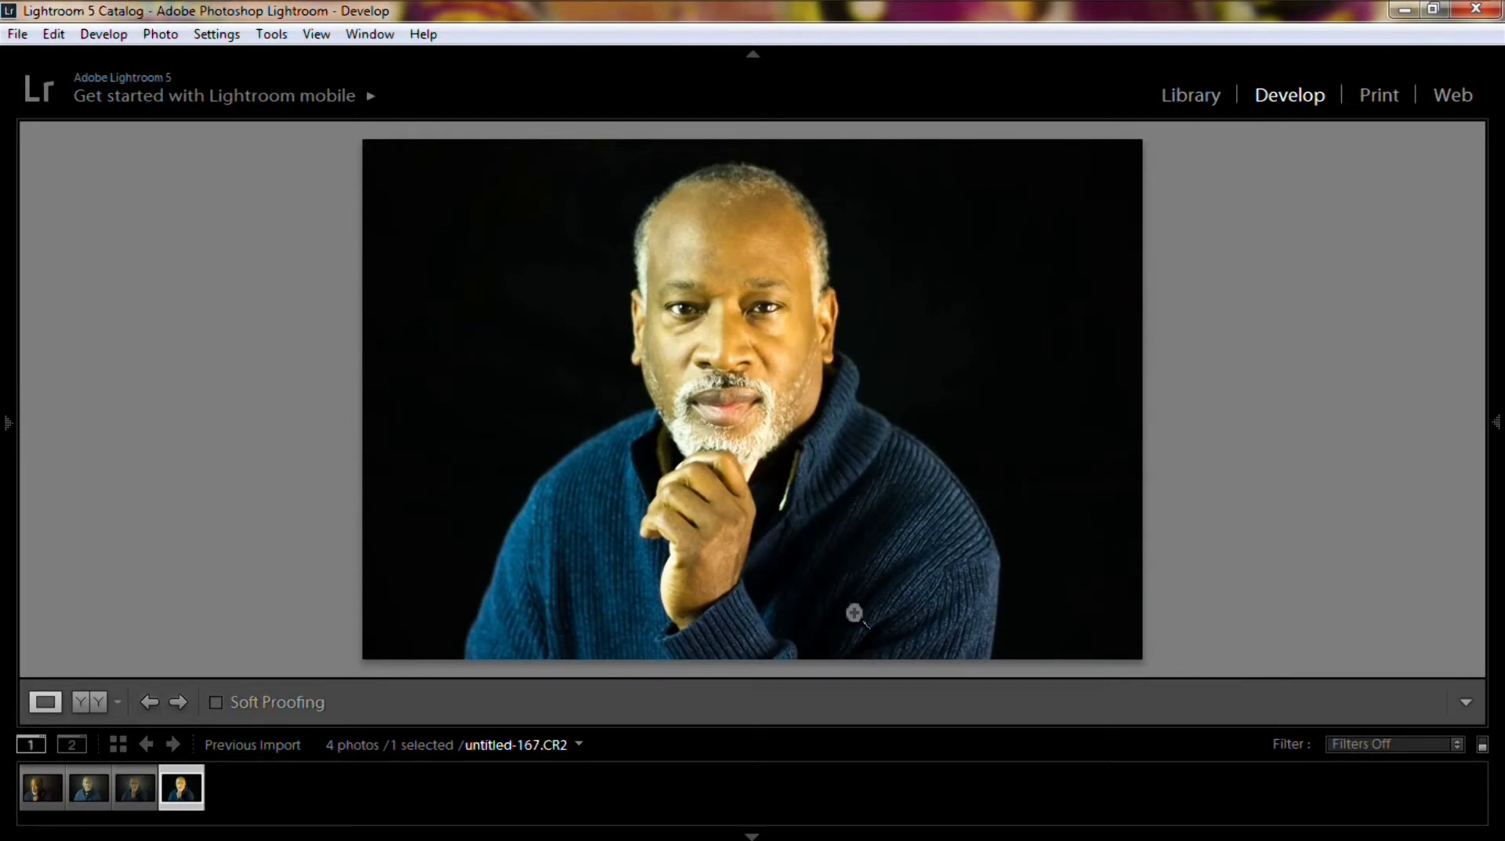
{"action": "mouse_move", "coordinate": [1503, 470]}
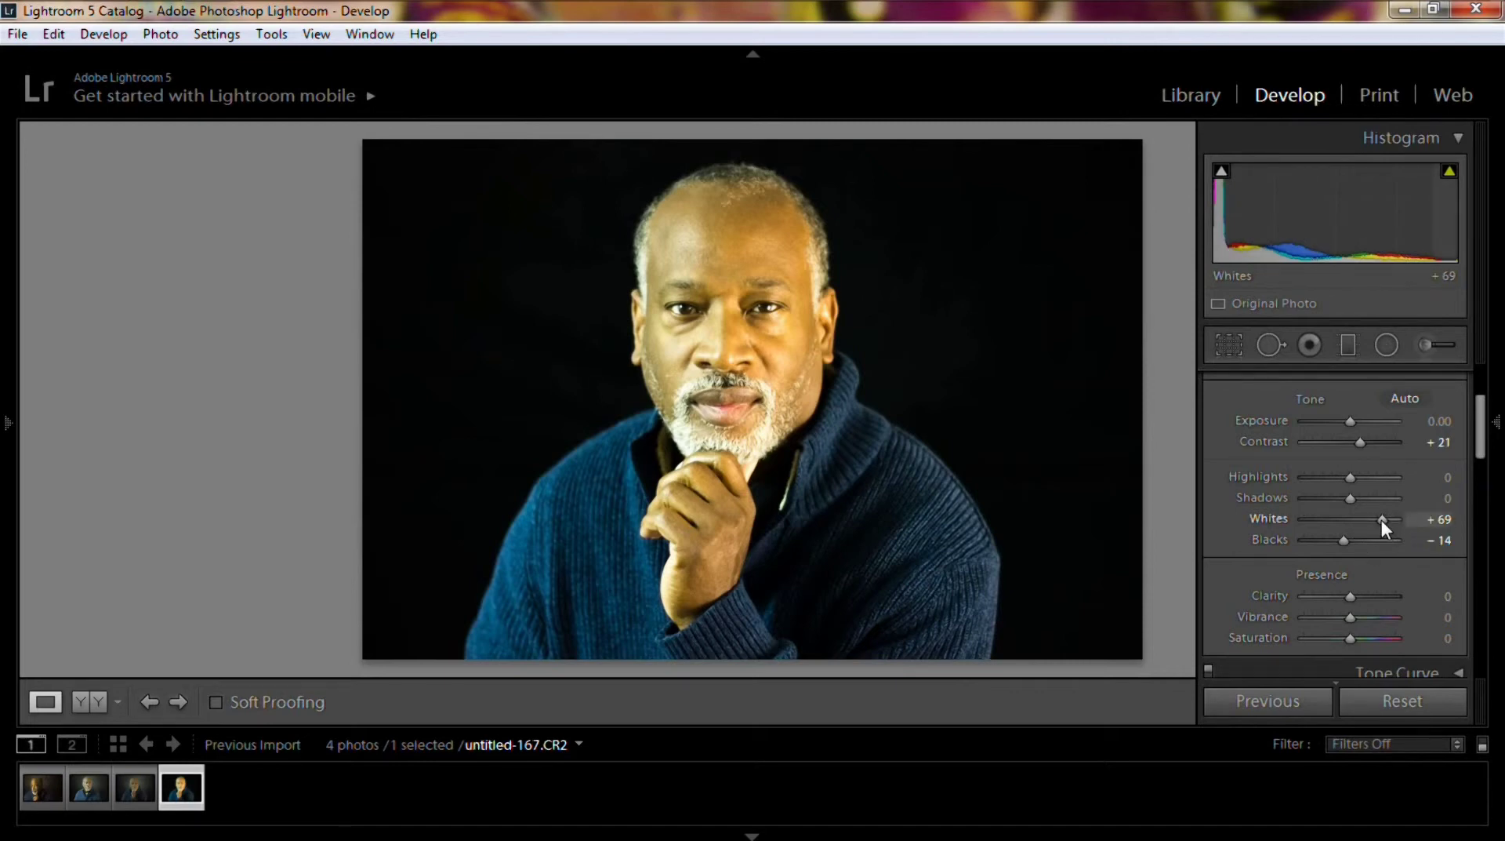
{"action": "left_click_drag", "start_coordinate": [1383, 521], "coordinate": [1375, 520]}
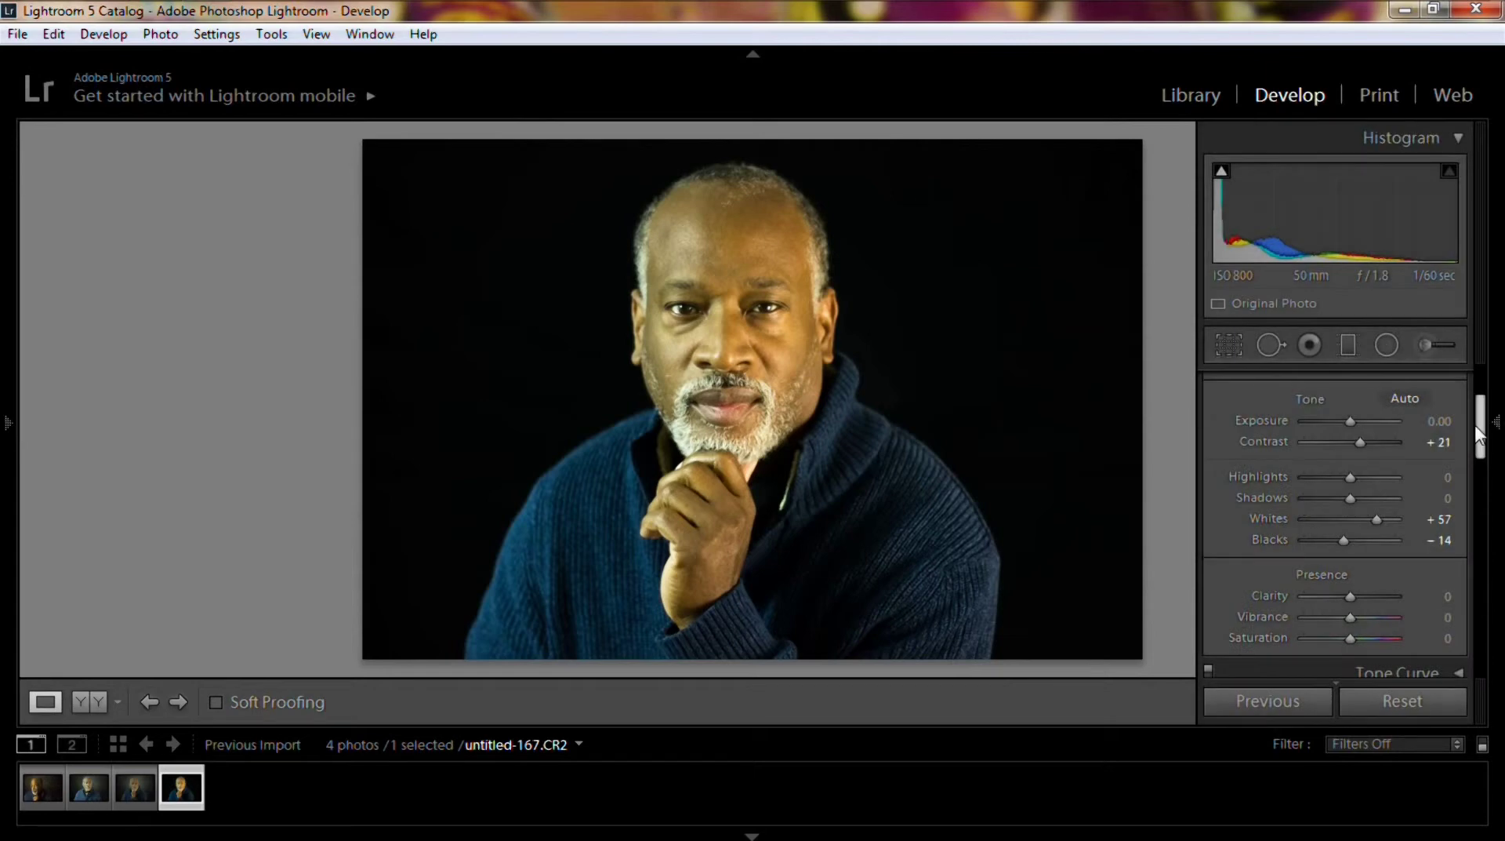
Raise the portrait's Clarity to +19 and Vibrance to +21.
{"action": "left_click_drag", "start_coordinate": [1478, 434], "coordinate": [1483, 450]}
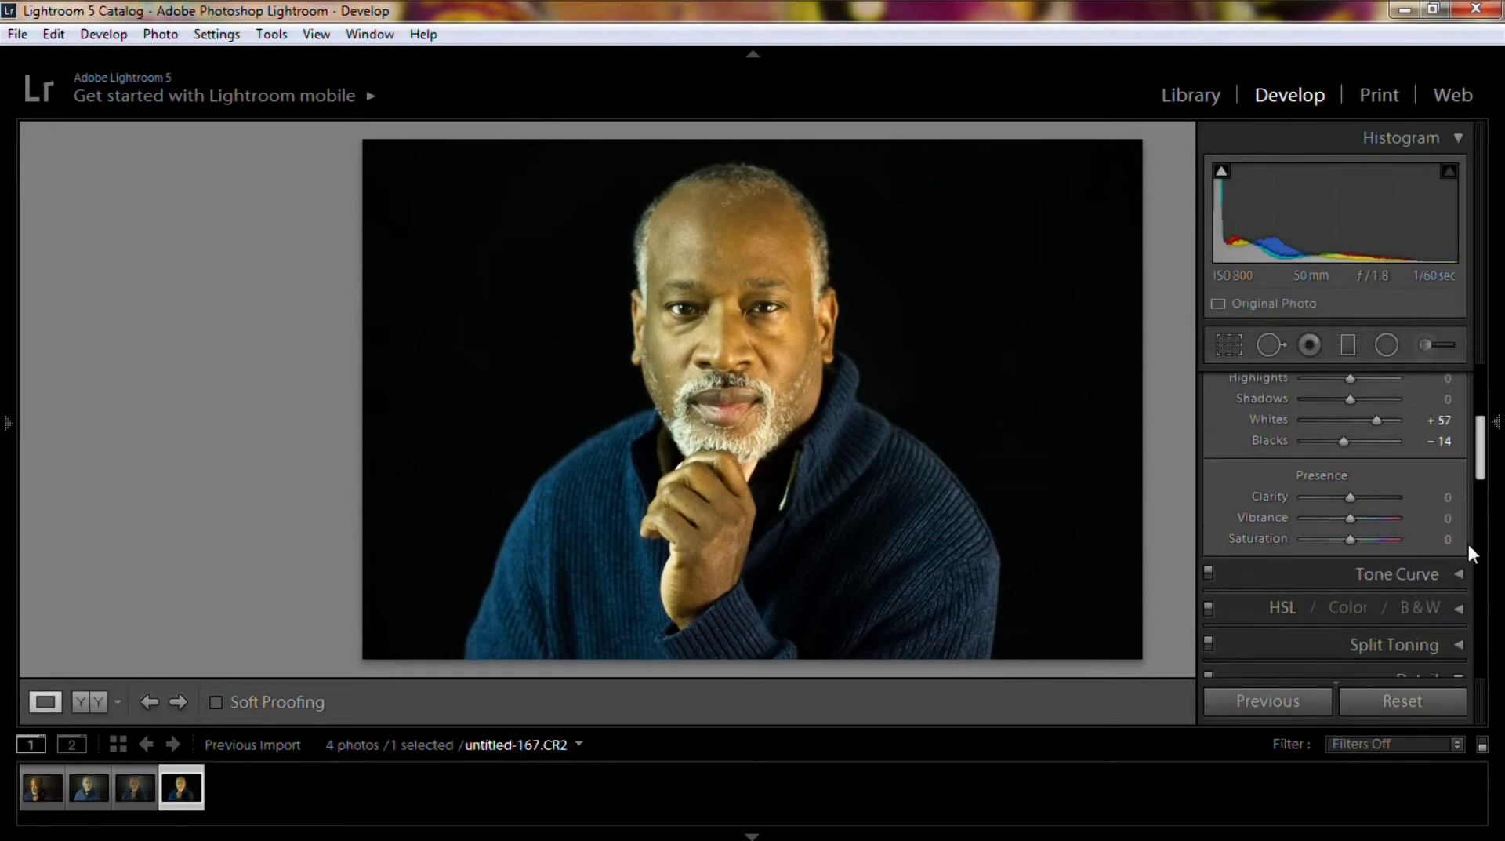
{"action": "left_click_drag", "start_coordinate": [1349, 497], "coordinate": [1358, 497]}
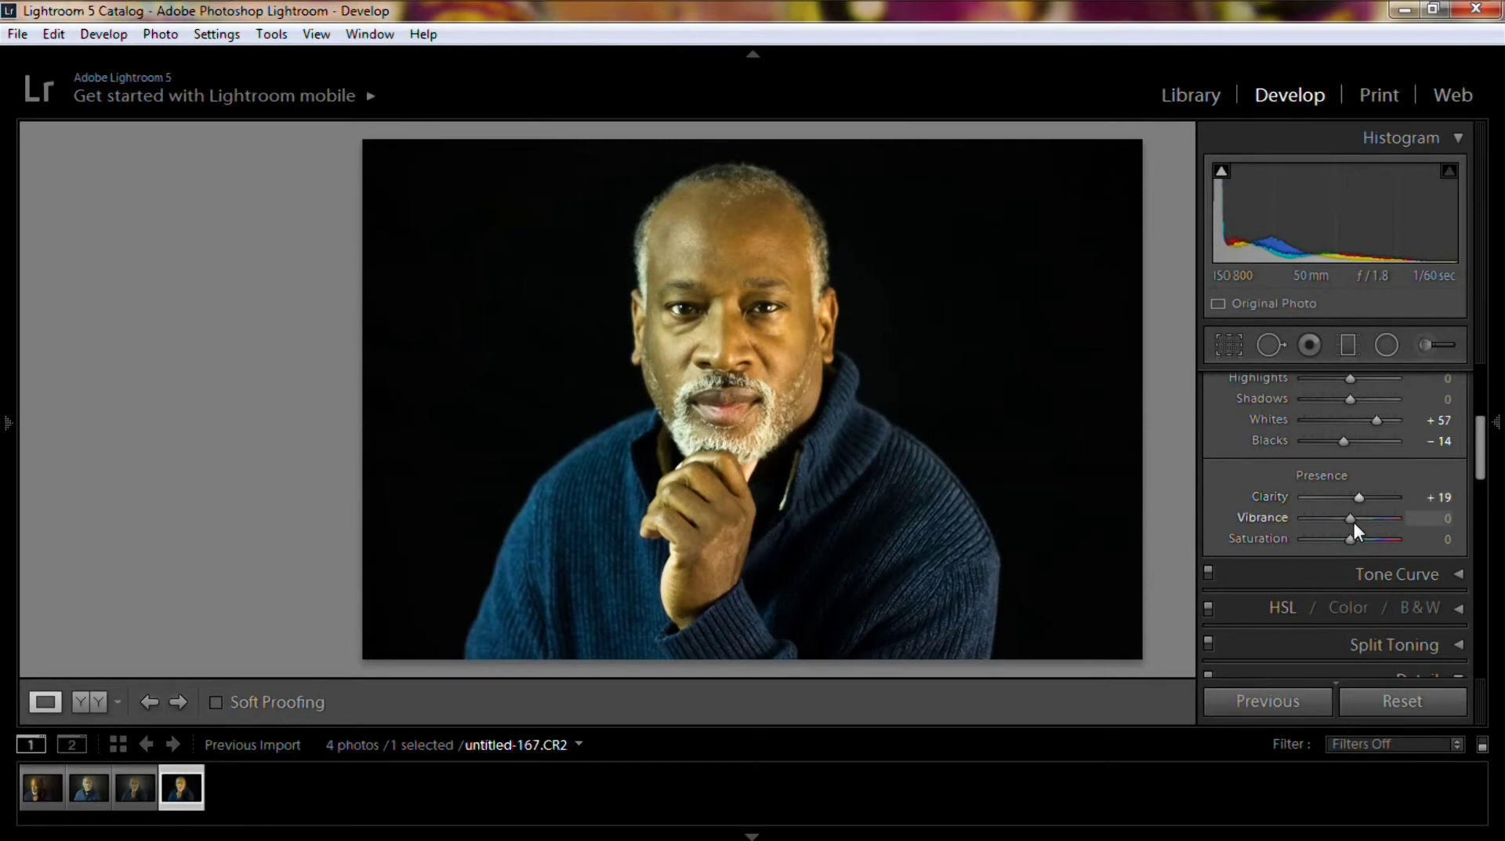
{"action": "left_click_drag", "start_coordinate": [1354, 517], "coordinate": [1361, 519]}
Using the sweater as the detail preview area, set noise reduction Luminance to 86 and the sharpening Amount to 23.
{"action": "left_click_drag", "start_coordinate": [1482, 446], "coordinate": [1394, 504]}
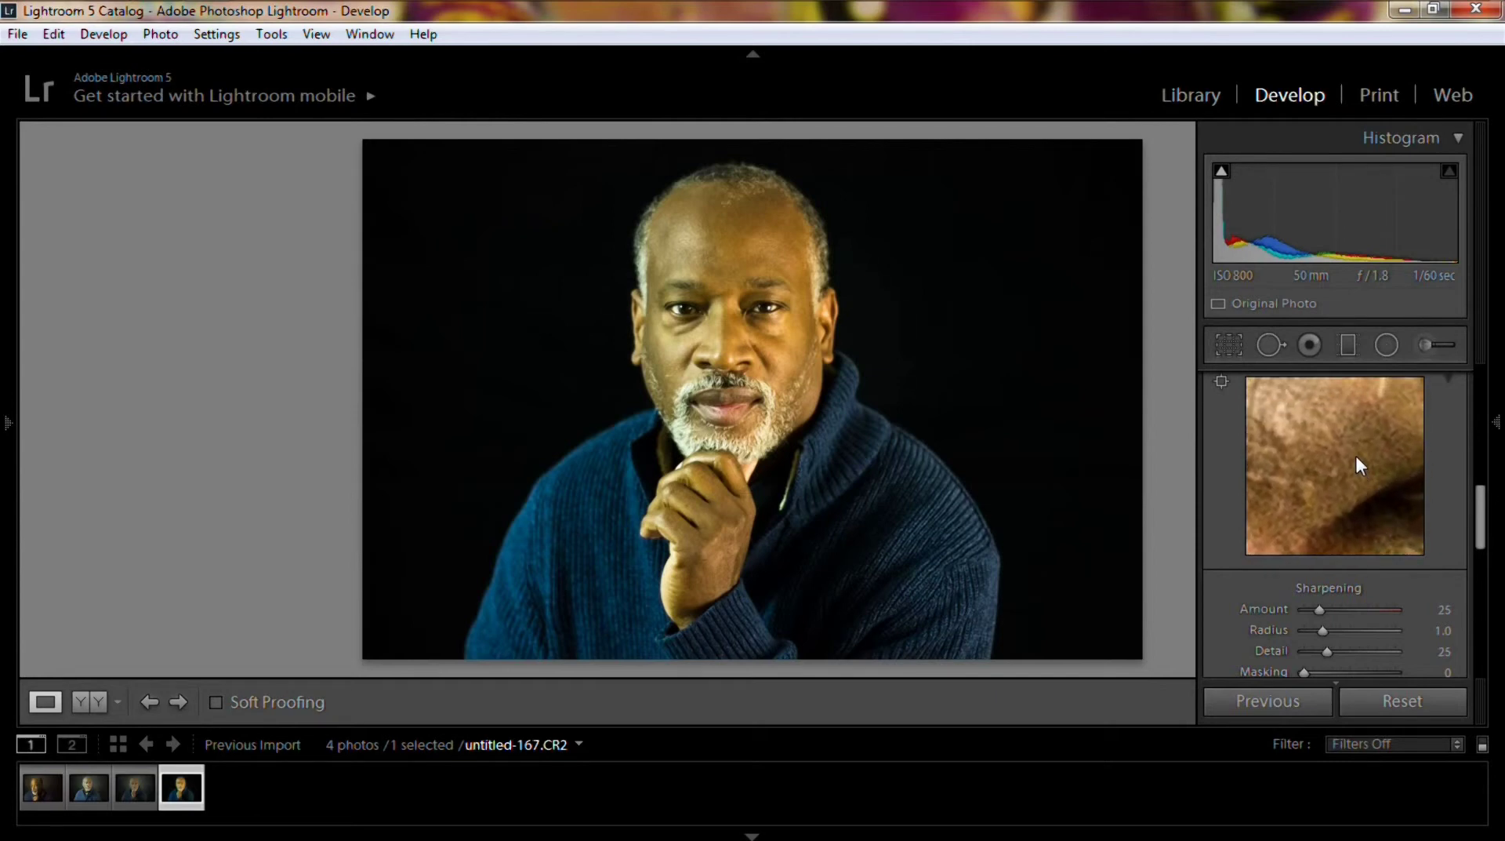
{"action": "left_click_drag", "start_coordinate": [1355, 453], "coordinate": [1357, 436]}
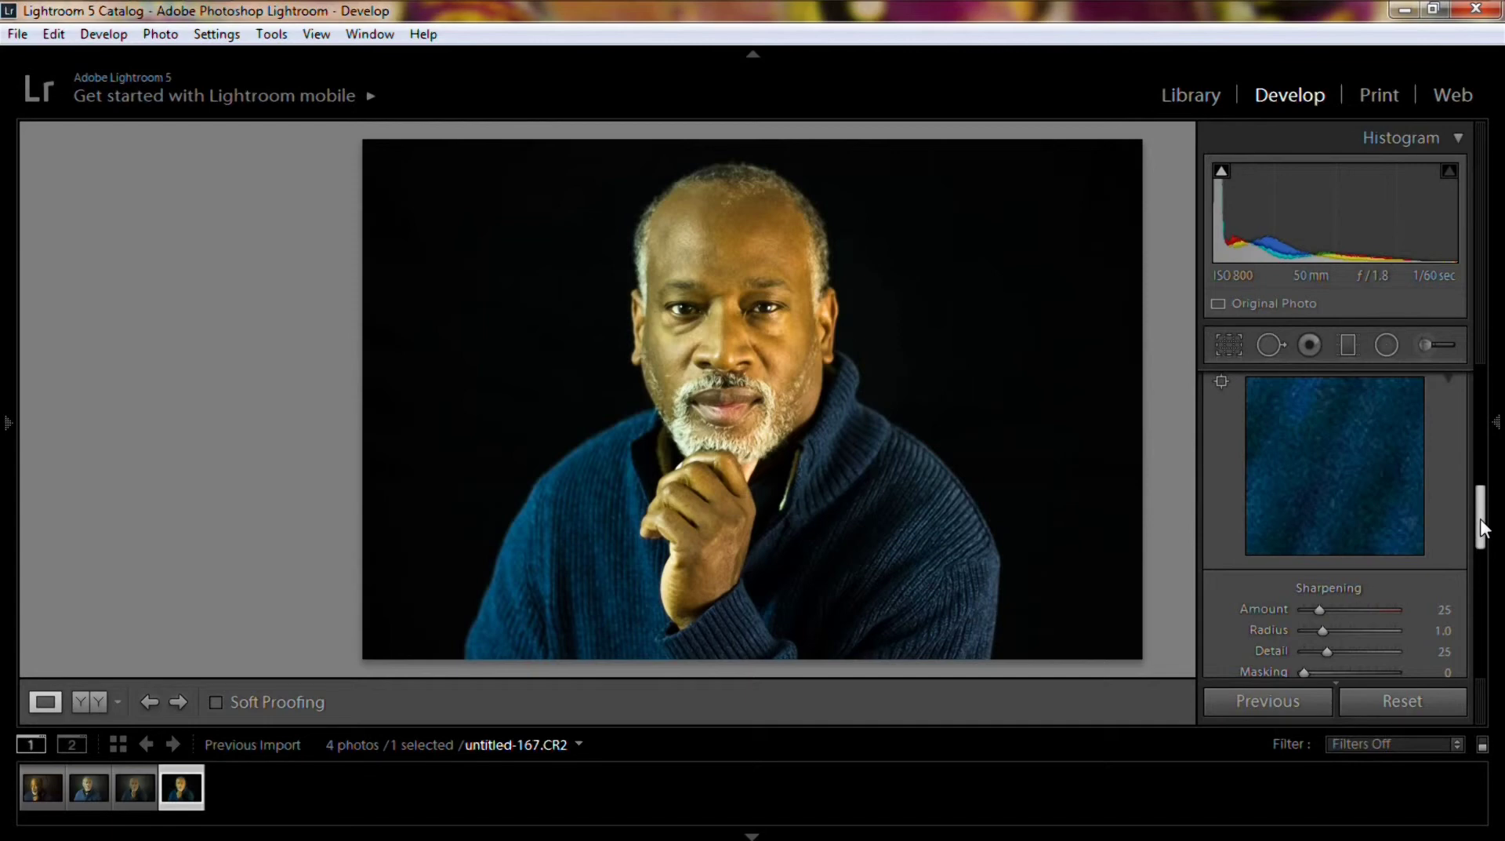
{"action": "left_click_drag", "start_coordinate": [1481, 519], "coordinate": [1480, 544]}
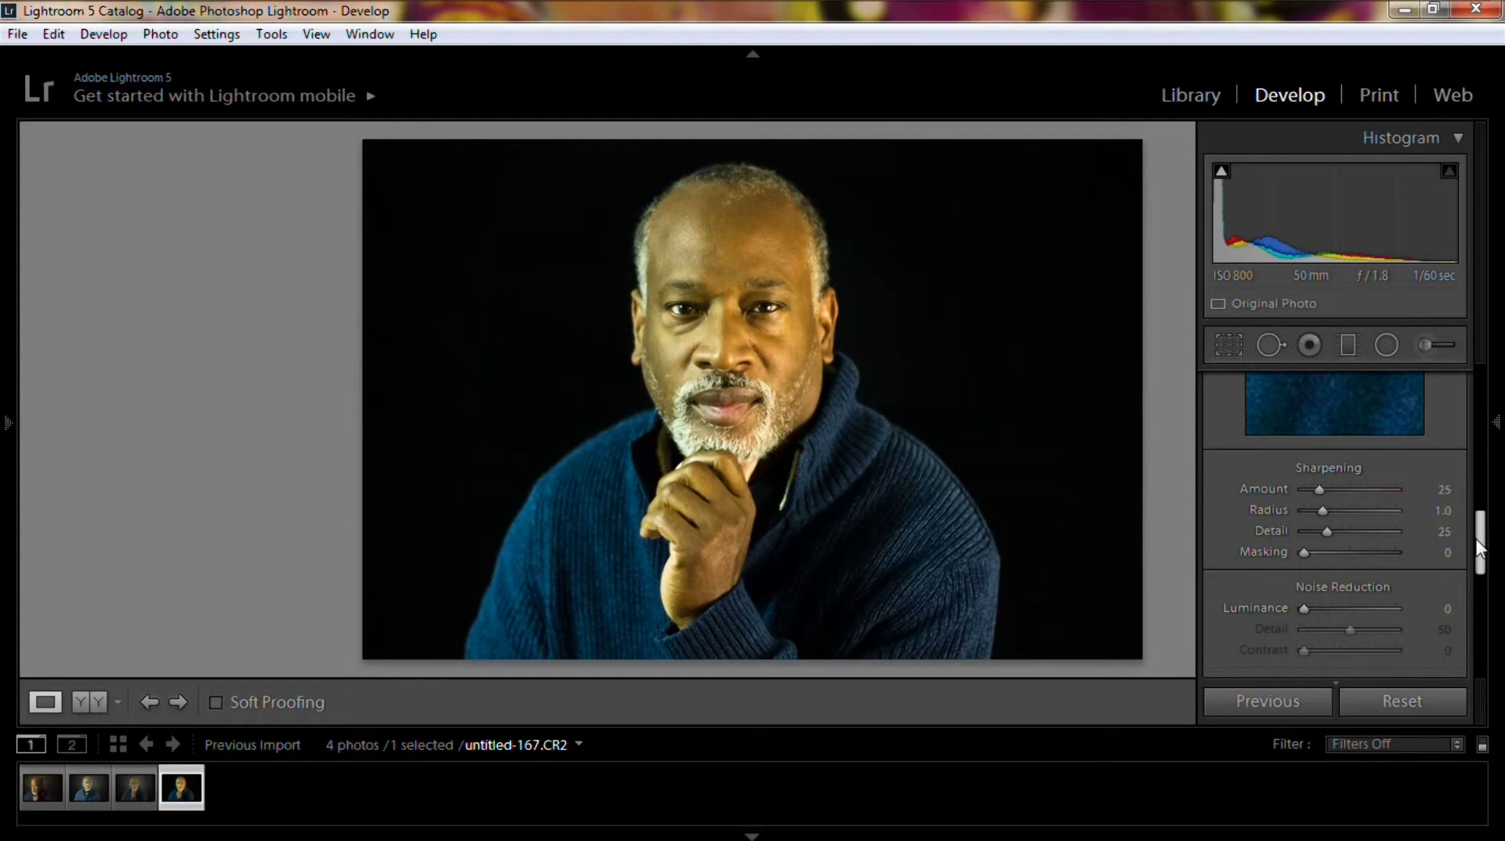
{"action": "left_click_drag", "start_coordinate": [1480, 572], "coordinate": [1483, 540]}
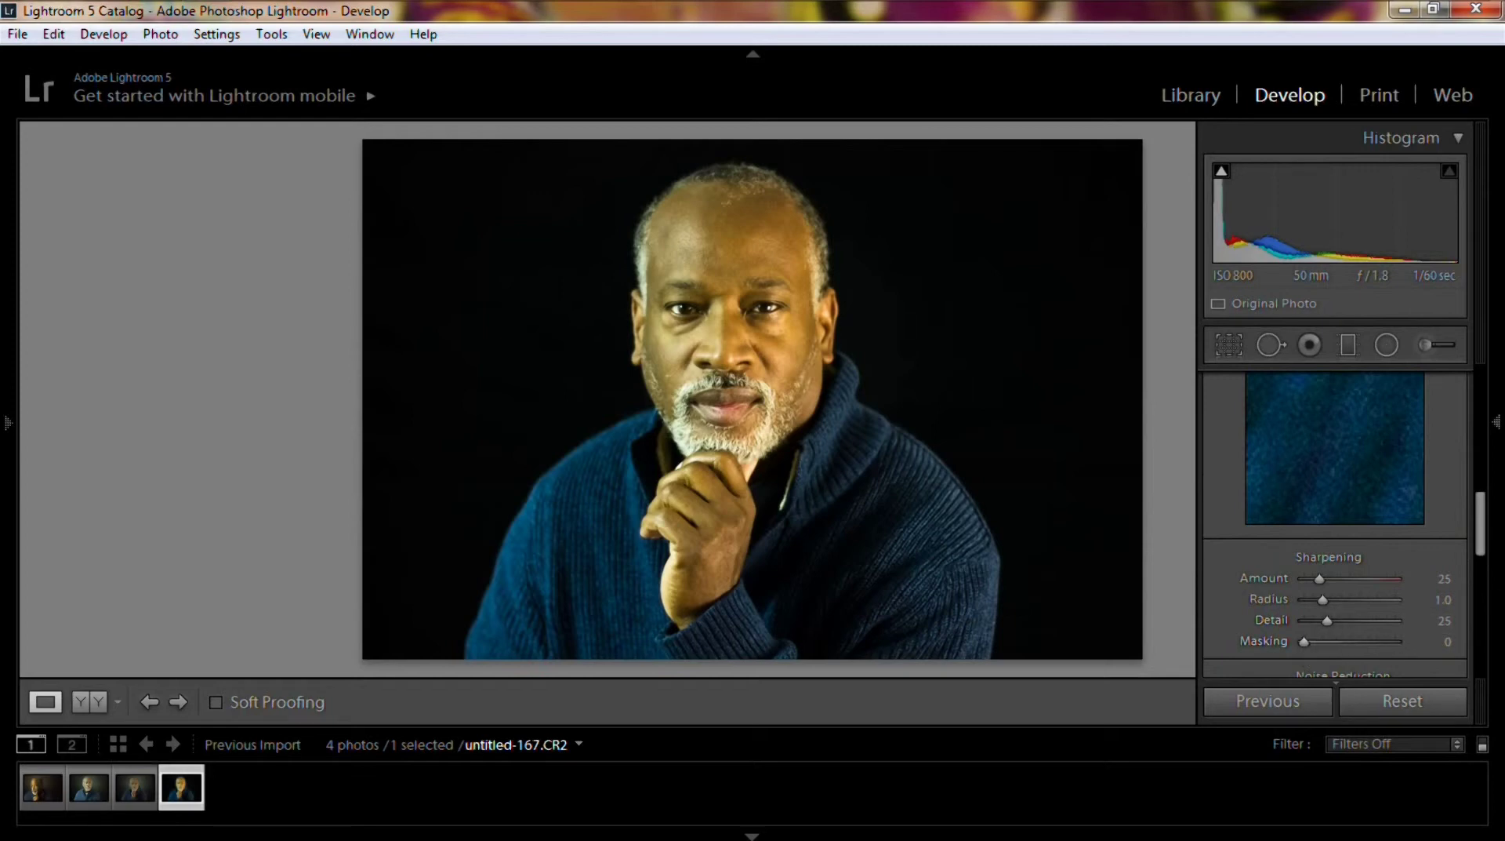
{"action": "left_click_drag", "start_coordinate": [1485, 521], "coordinate": [1486, 530]}
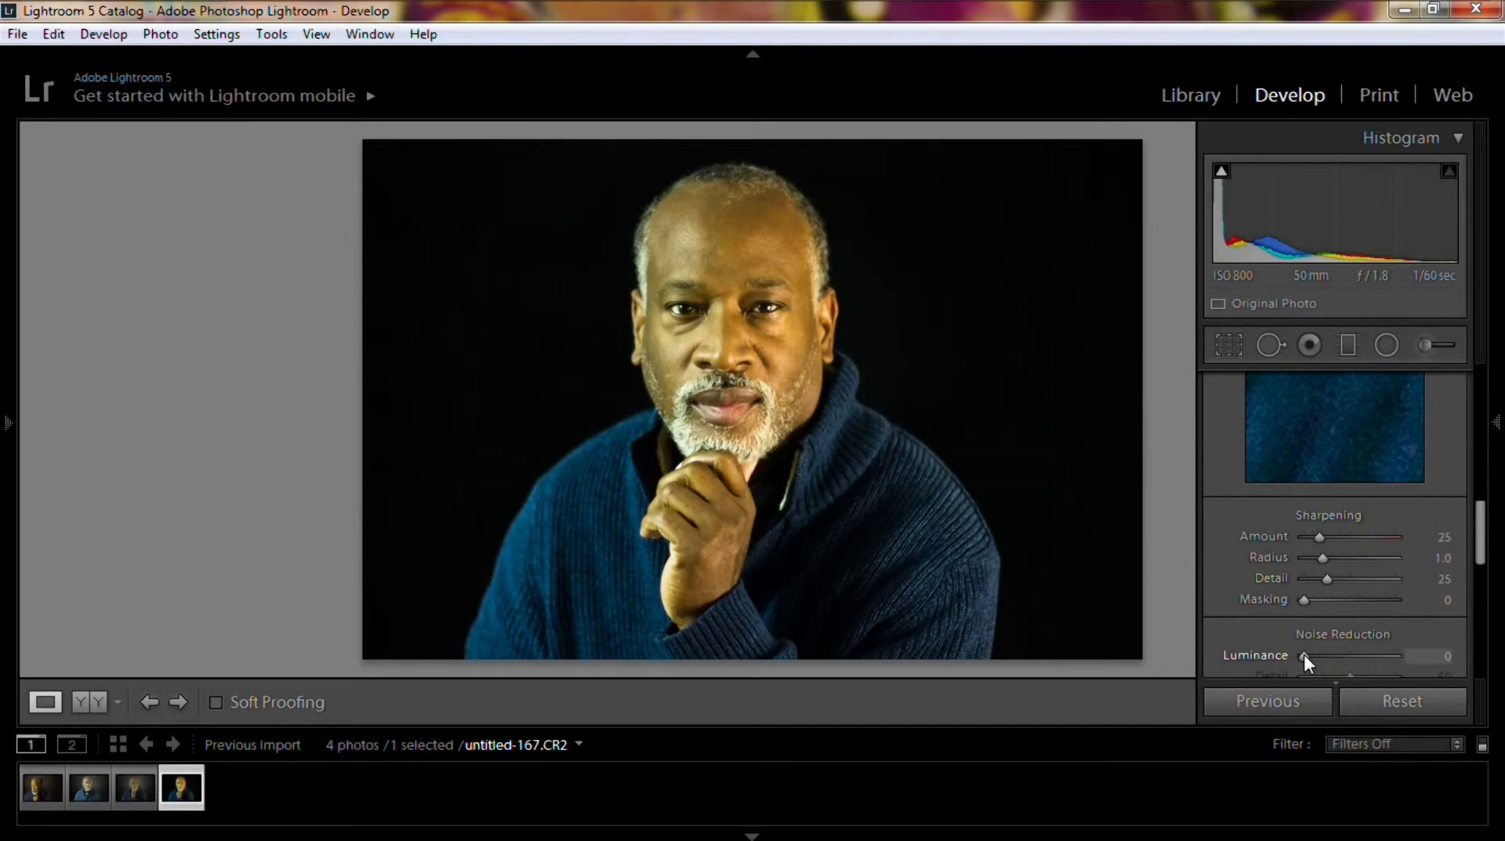
{"action": "left_click_drag", "start_coordinate": [1305, 654], "coordinate": [1325, 661]}
{"action": "left_click_drag", "start_coordinate": [1339, 655], "coordinate": [1366, 660]}
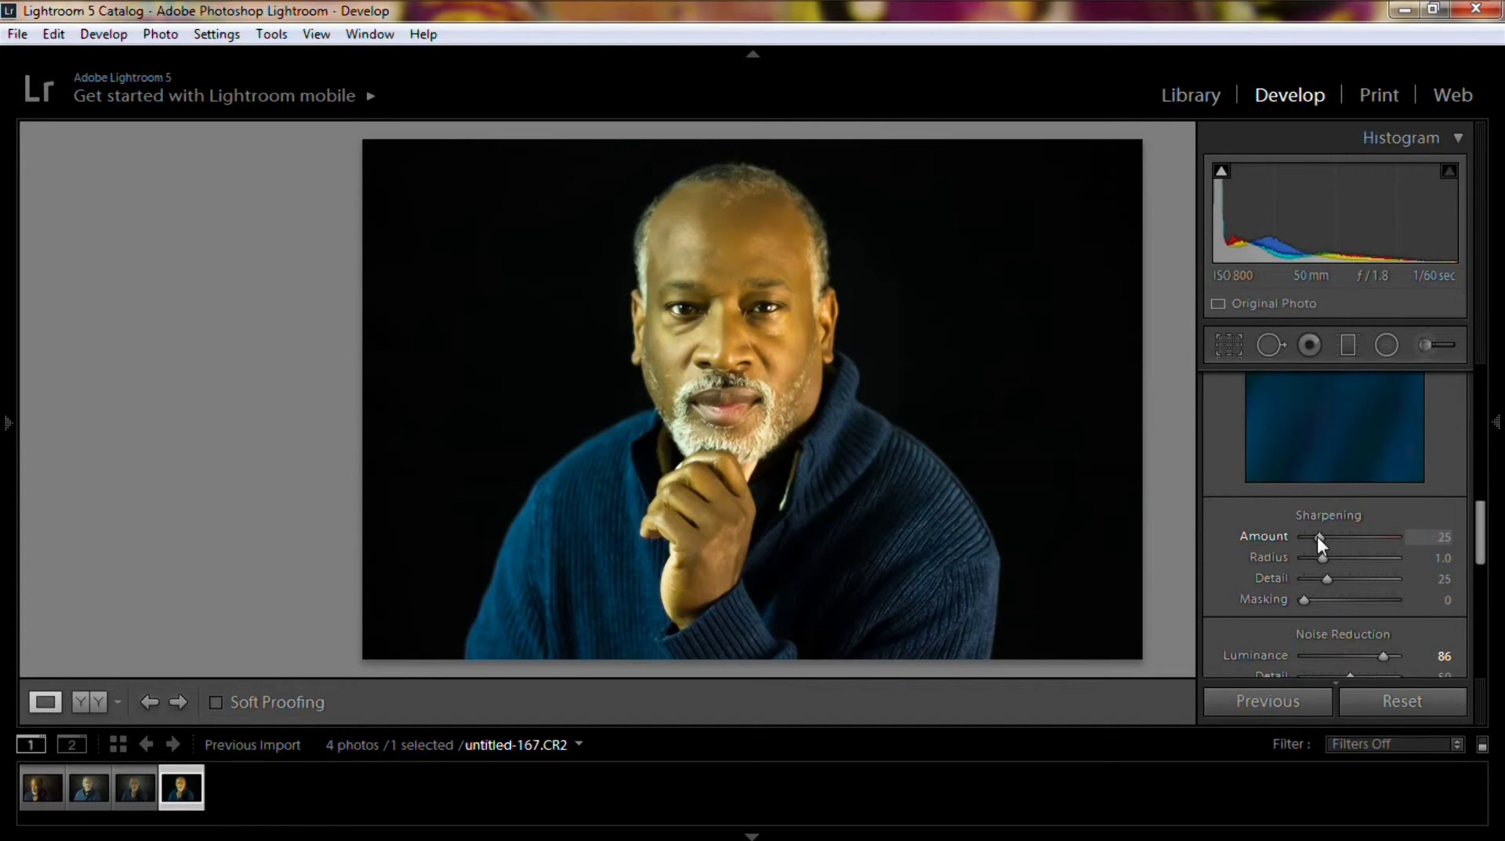
{"action": "left_click_drag", "start_coordinate": [1319, 536], "coordinate": [1318, 535]}
{"action": "key", "text": "Tab"}
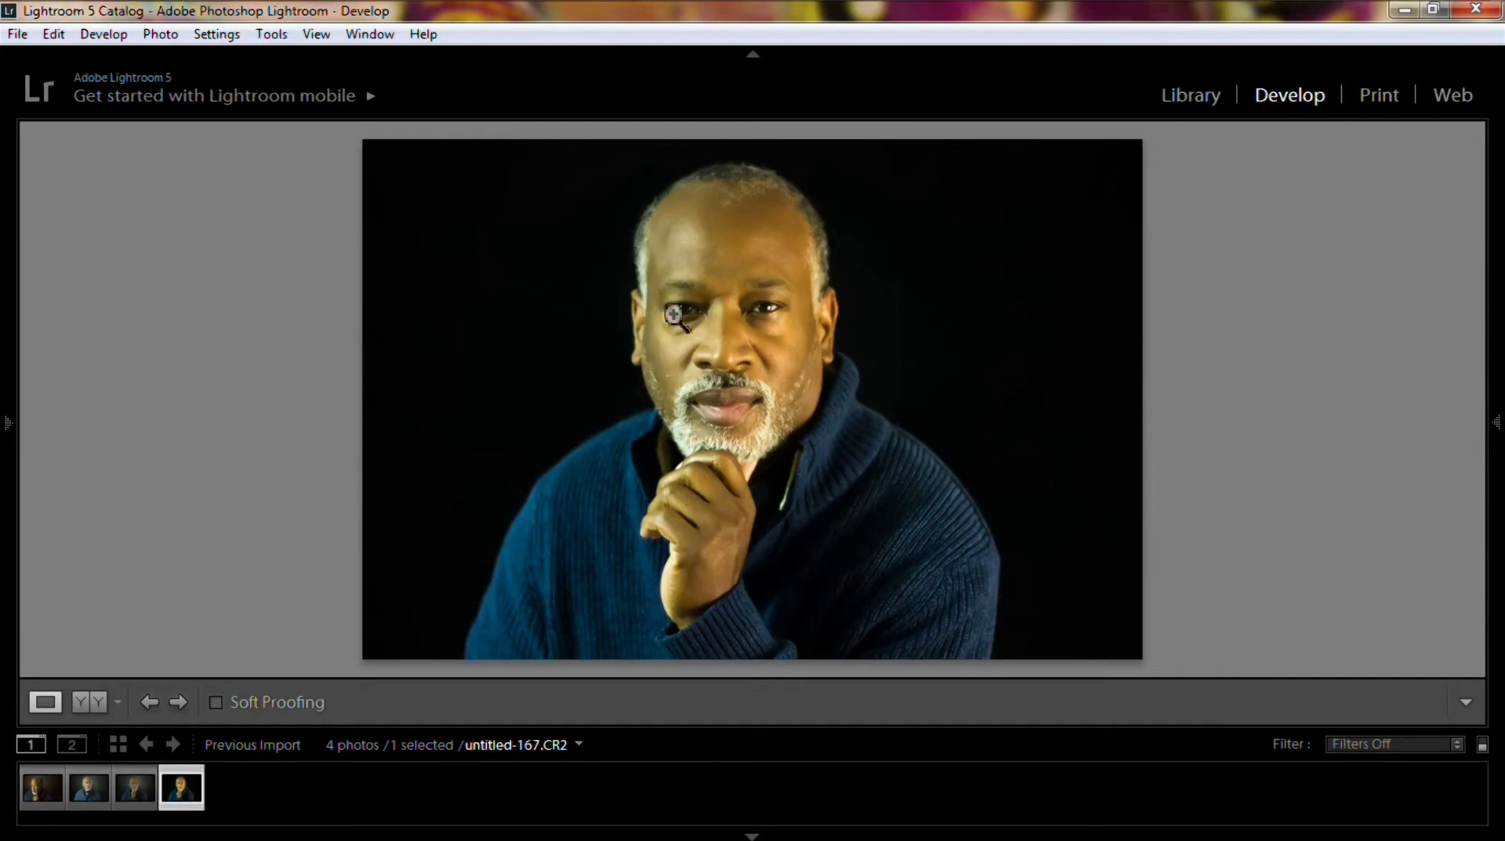
Lower the portrait's Contrast to +14 and keep Exposure at 0.00.
{"action": "mouse_move", "coordinate": [1502, 483]}
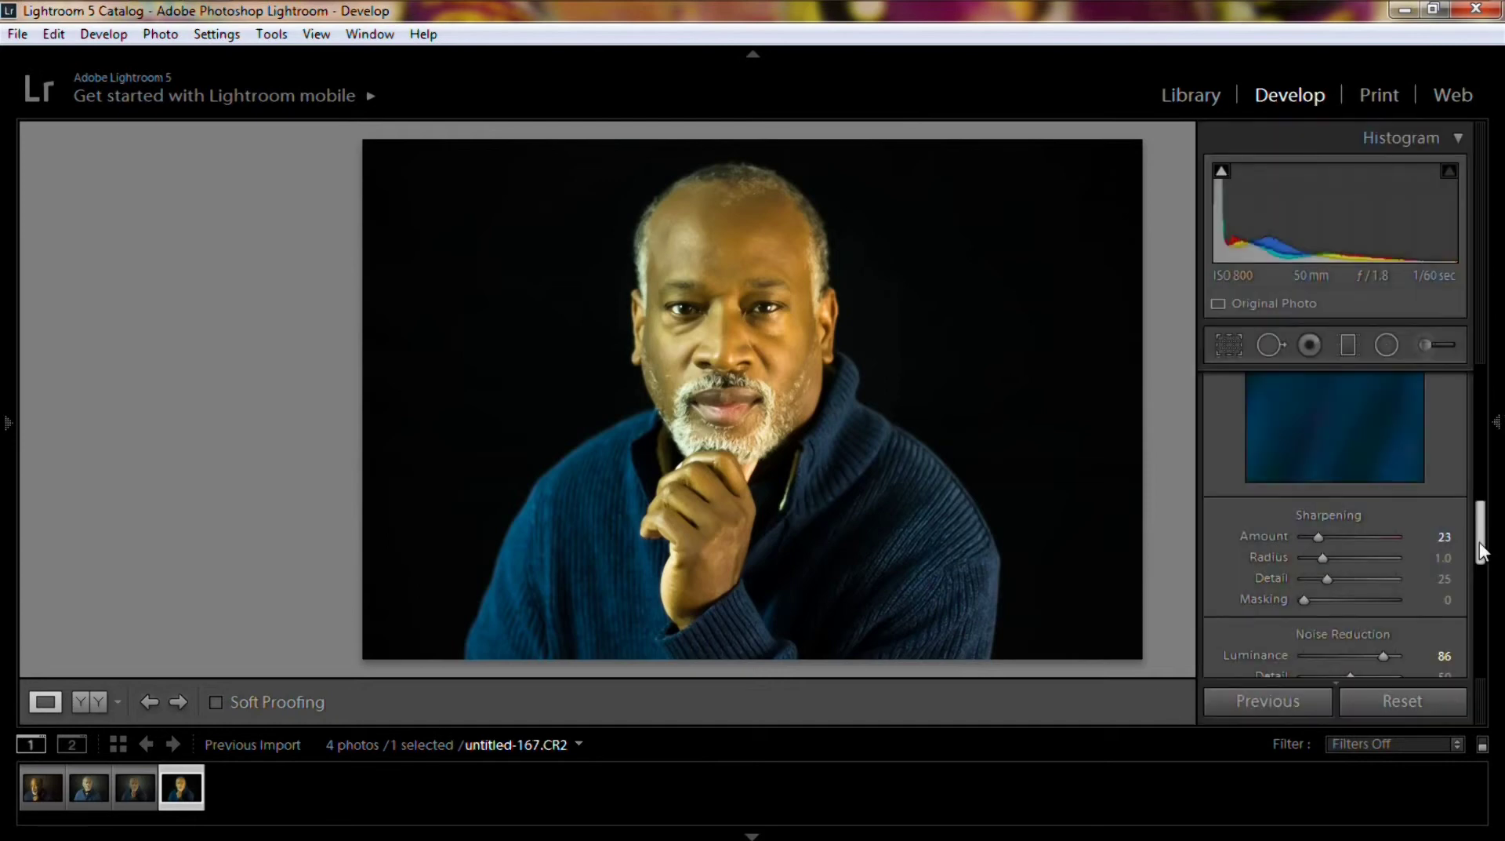
{"action": "left_click_drag", "start_coordinate": [1481, 550], "coordinate": [1482, 459]}
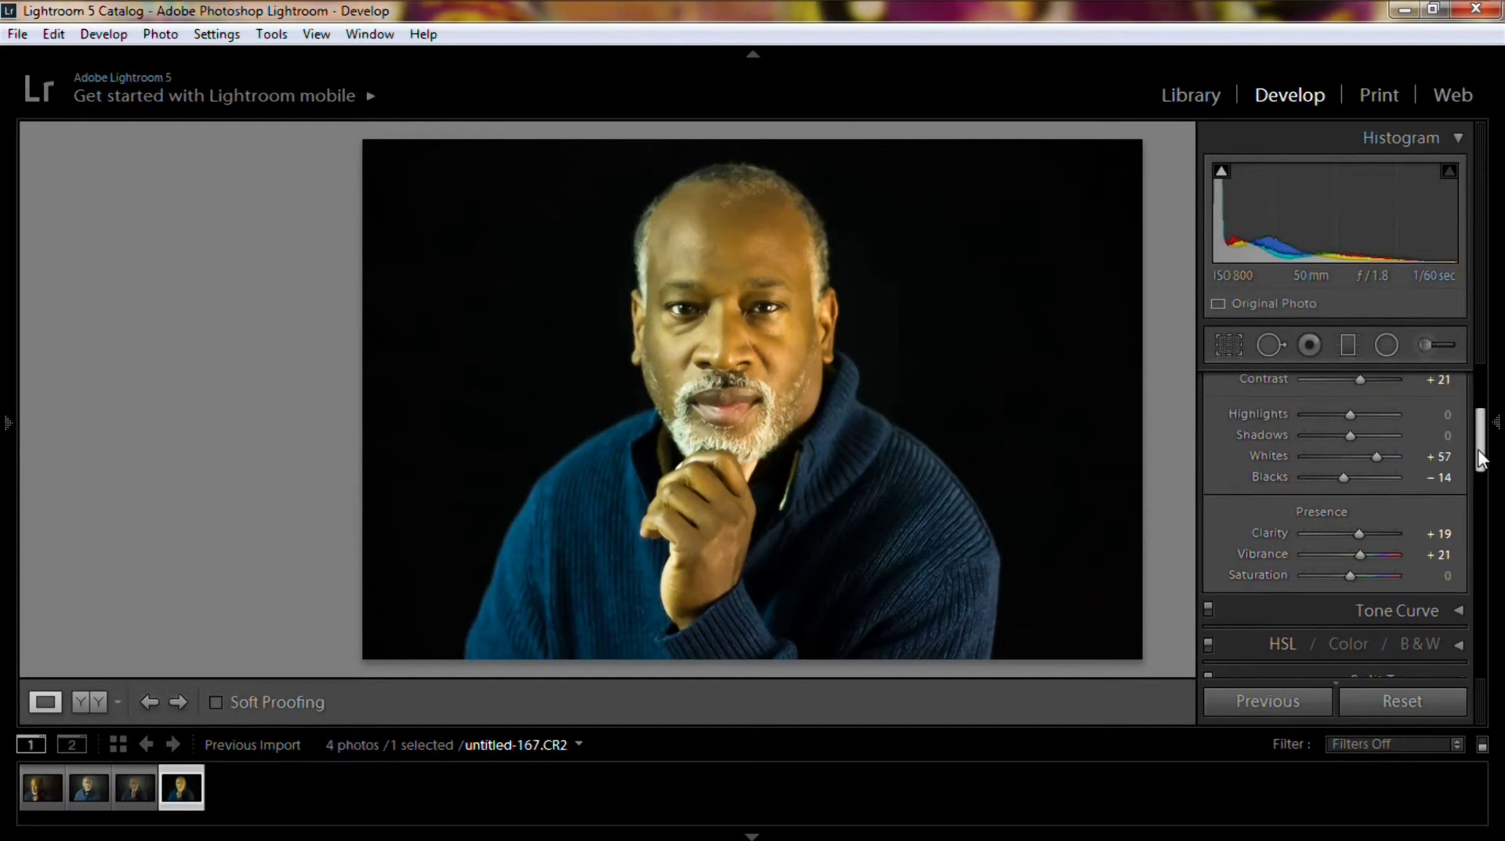
{"action": "left_click_drag", "start_coordinate": [1482, 459], "coordinate": [1482, 448]}
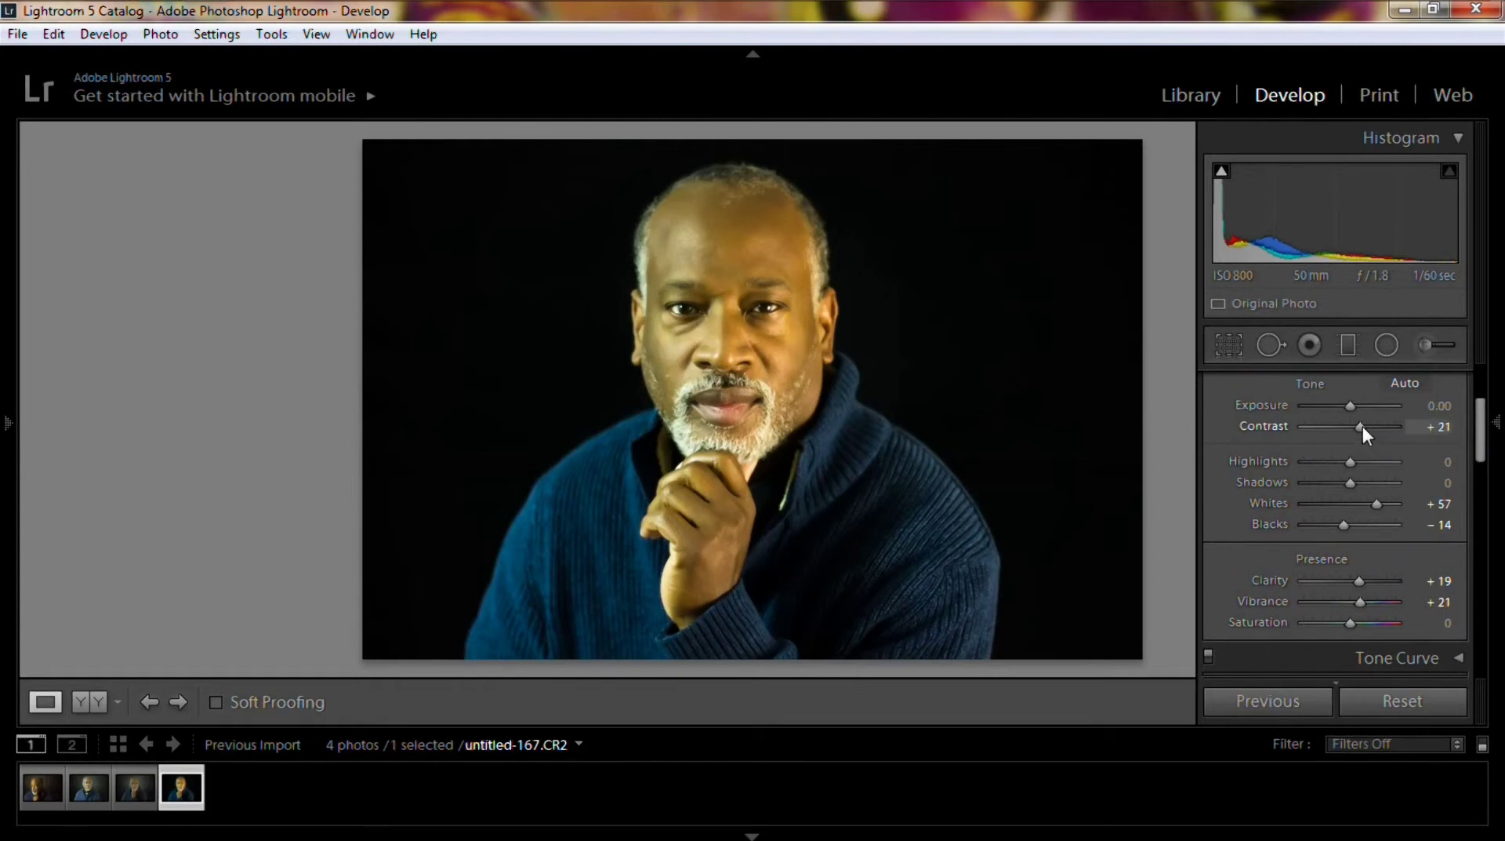
{"action": "left_click_drag", "start_coordinate": [1364, 425], "coordinate": [1361, 425]}
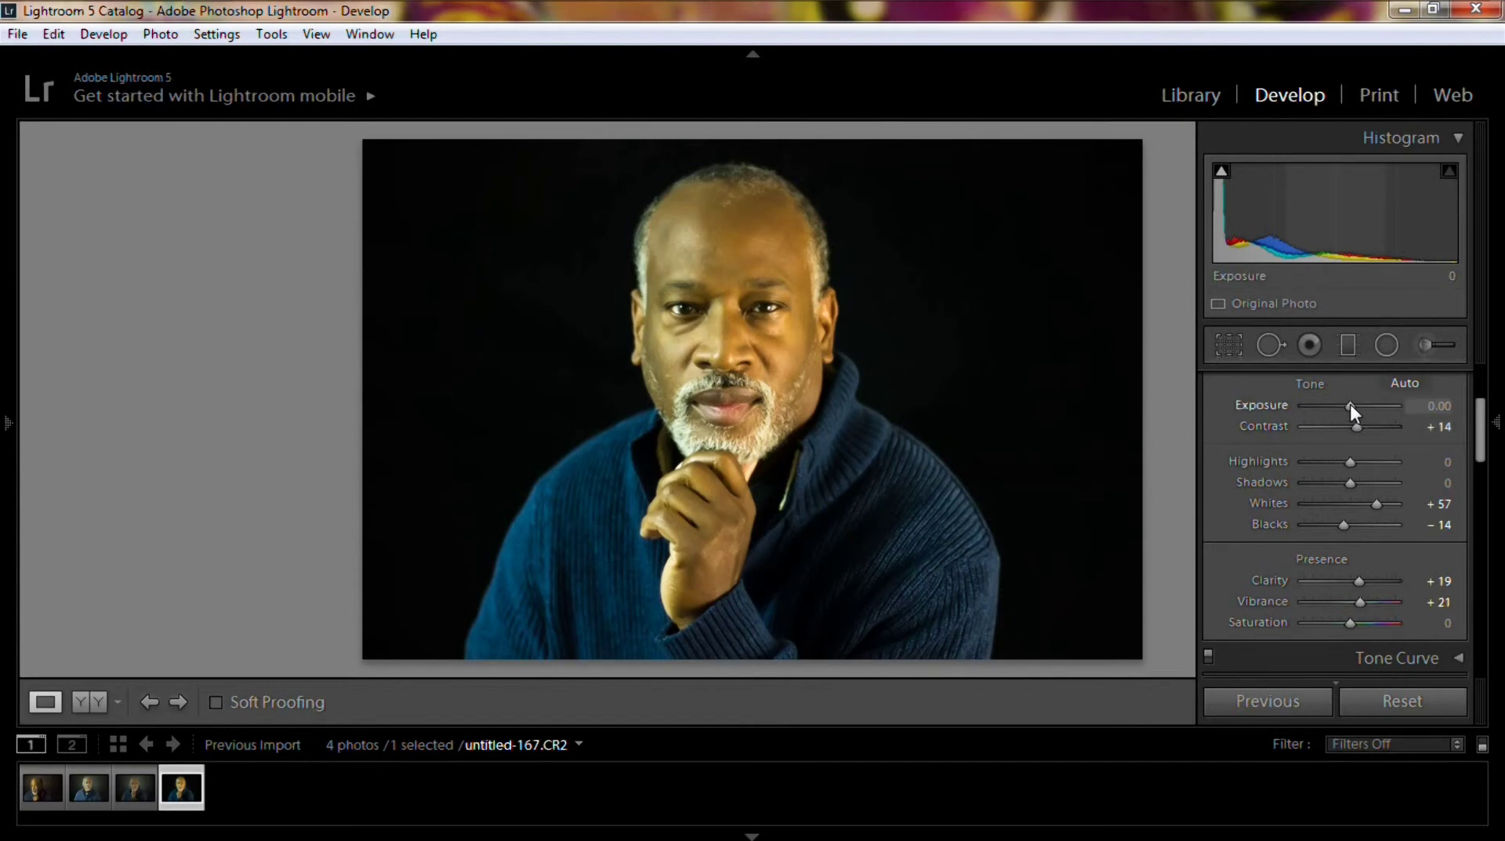
{"action": "left_click_drag", "start_coordinate": [1351, 403], "coordinate": [1351, 404]}
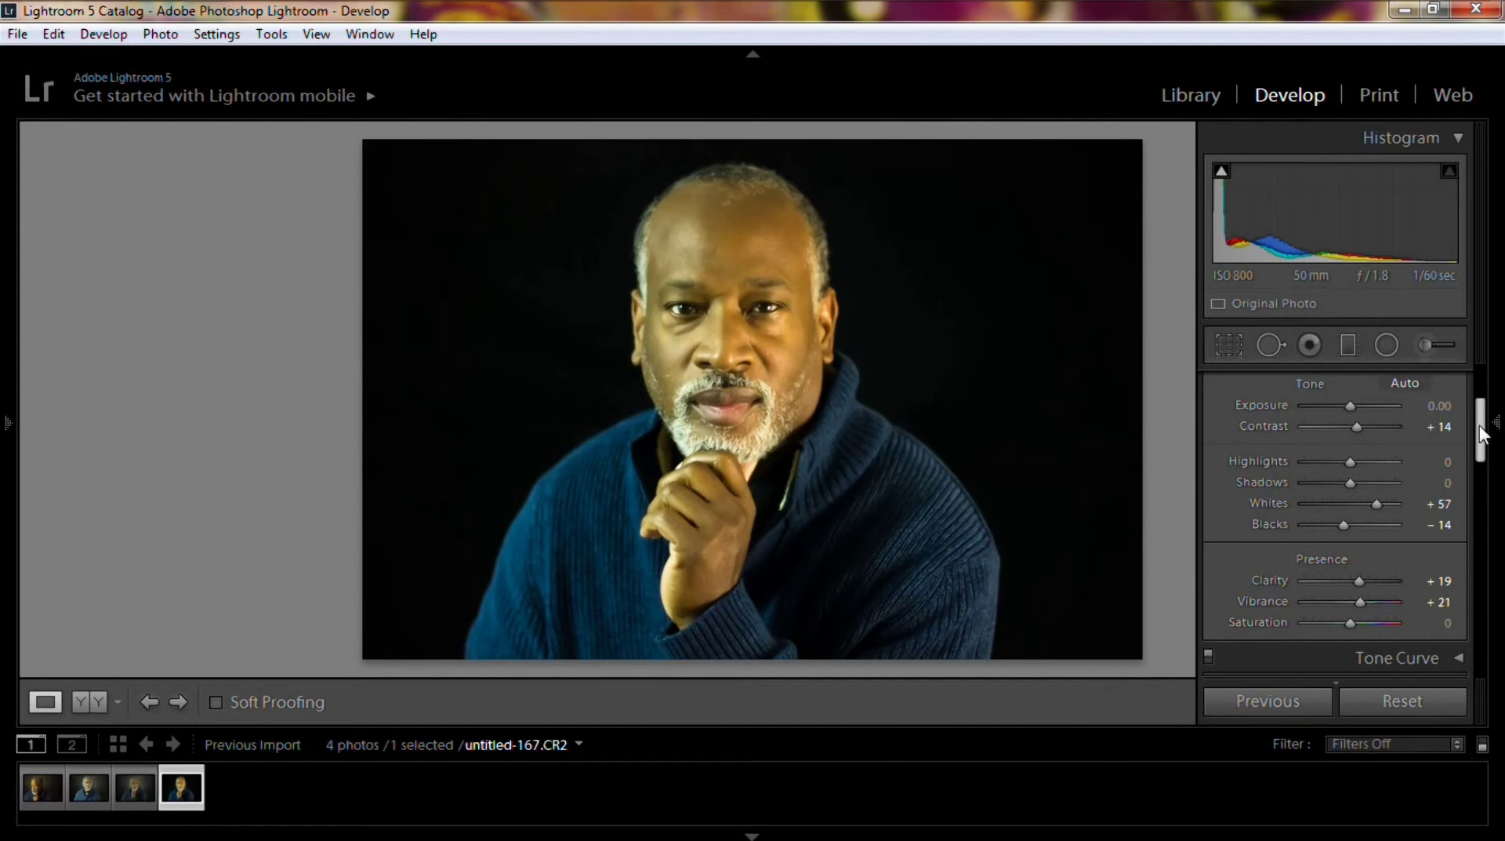
Turn on Enable Profile Corrections and Remove Chromatic Aberration in Lens Corrections, and apply the Auto Upright correction.
{"action": "left_click_drag", "start_coordinate": [1480, 426], "coordinate": [1480, 500]}
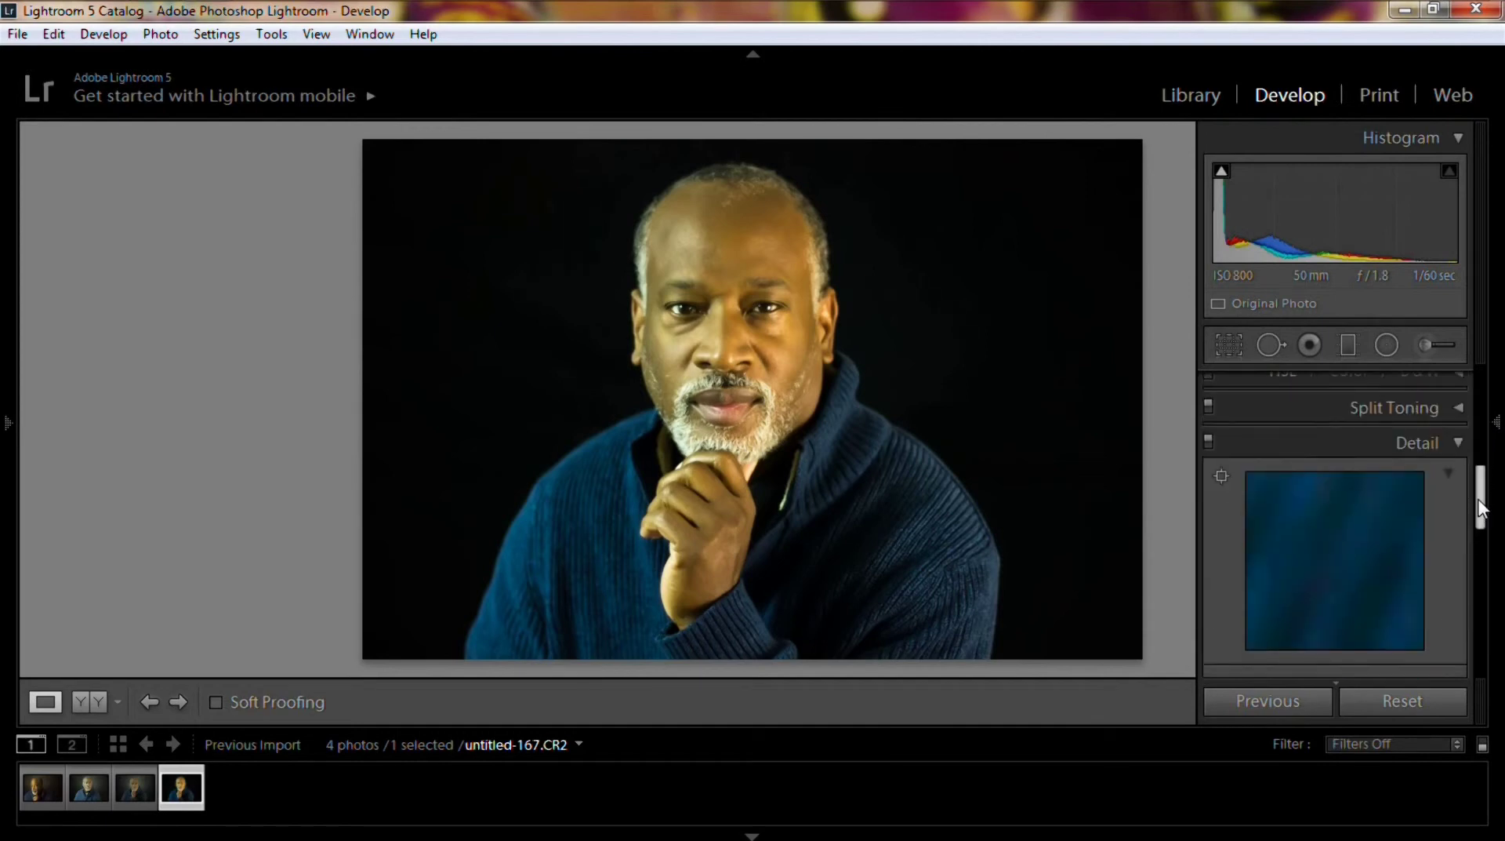
{"action": "left_click", "coordinate": [1455, 441]}
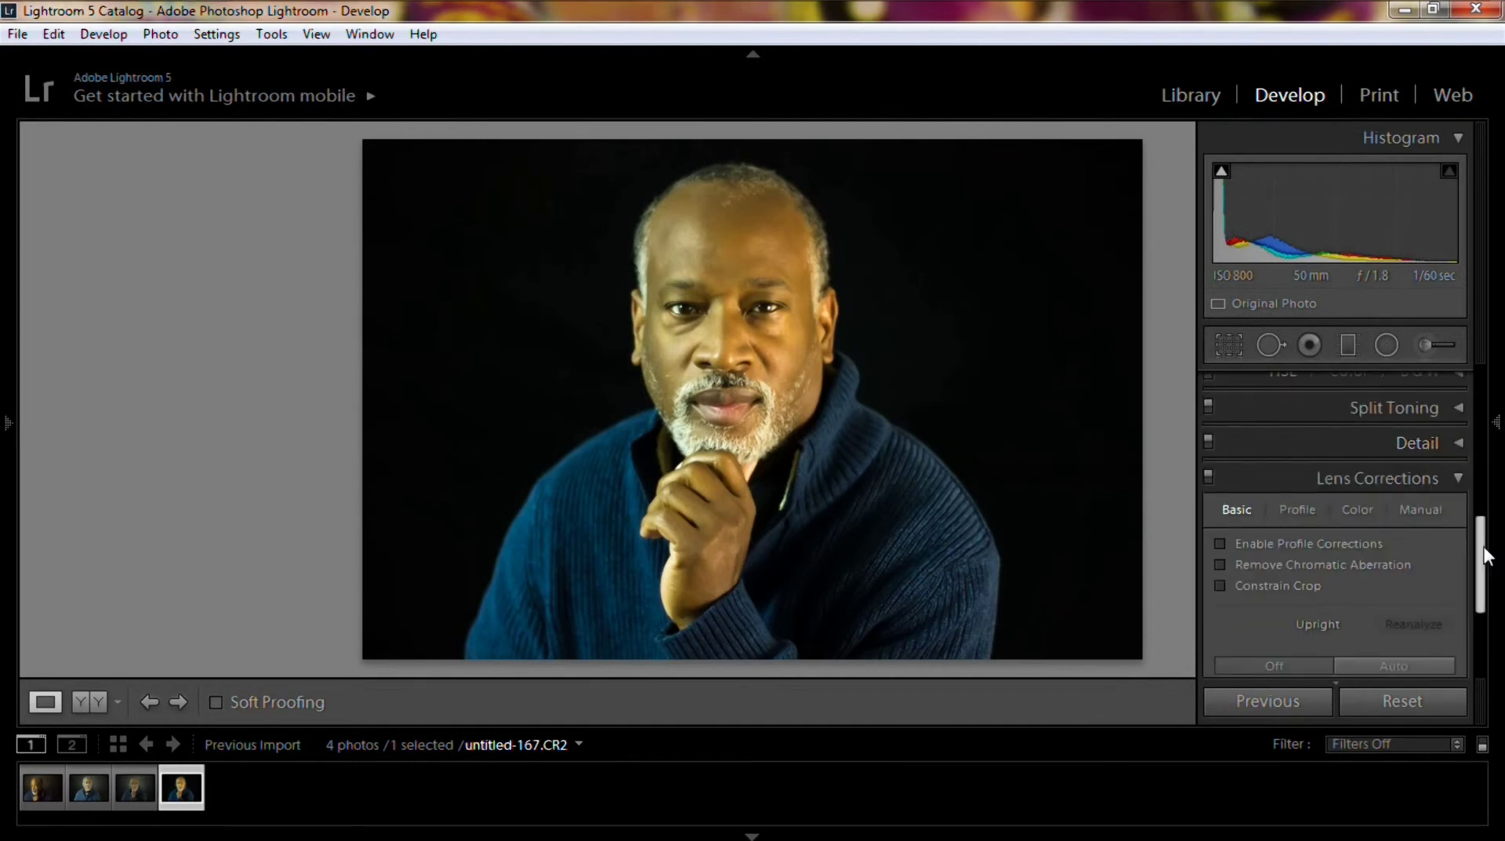
{"action": "left_click_drag", "start_coordinate": [1481, 536], "coordinate": [1482, 552]}
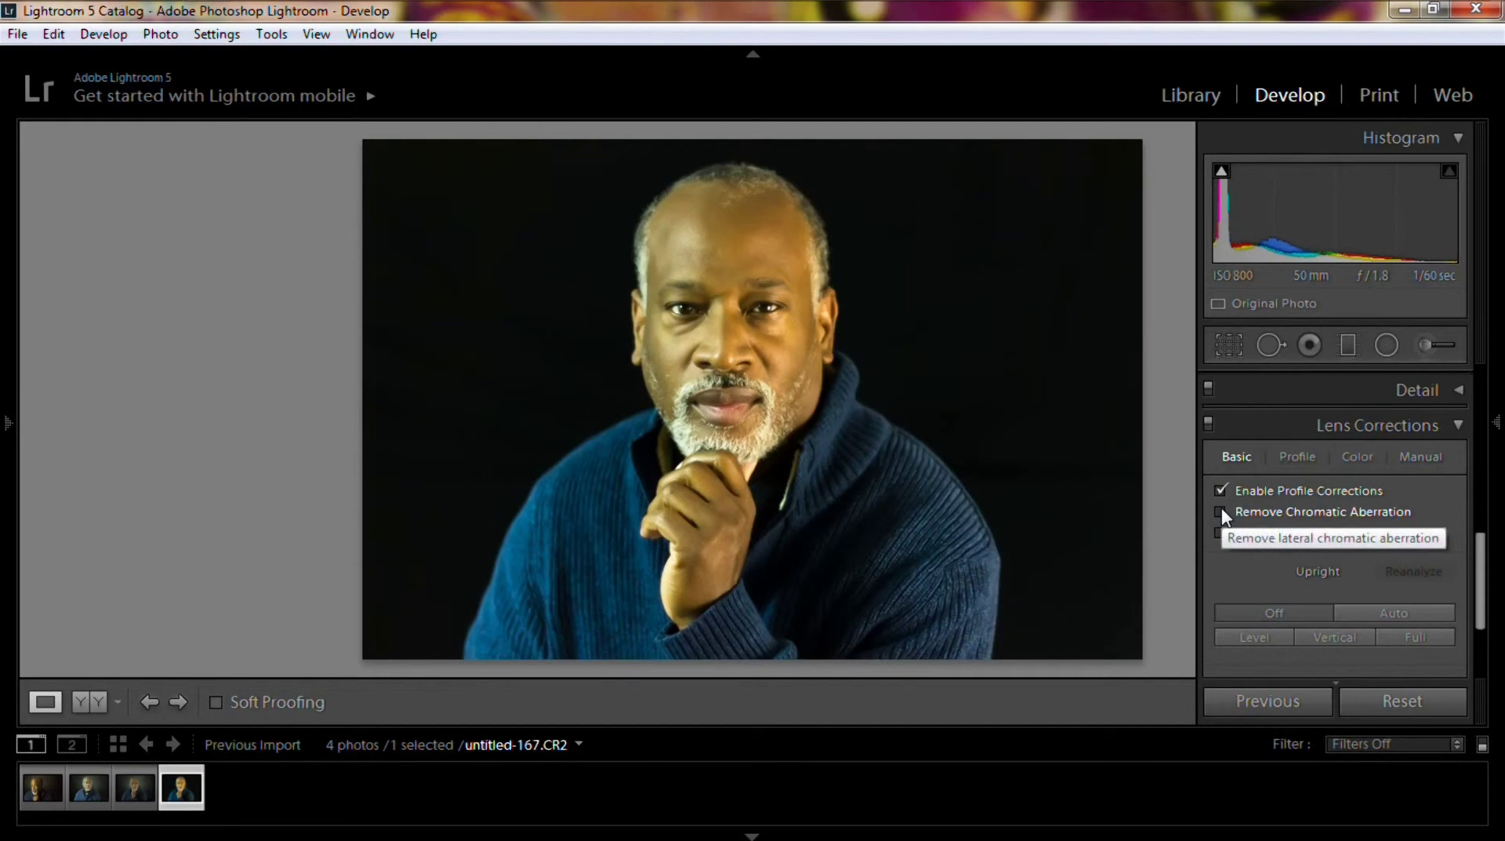
{"action": "left_click", "coordinate": [1222, 509]}
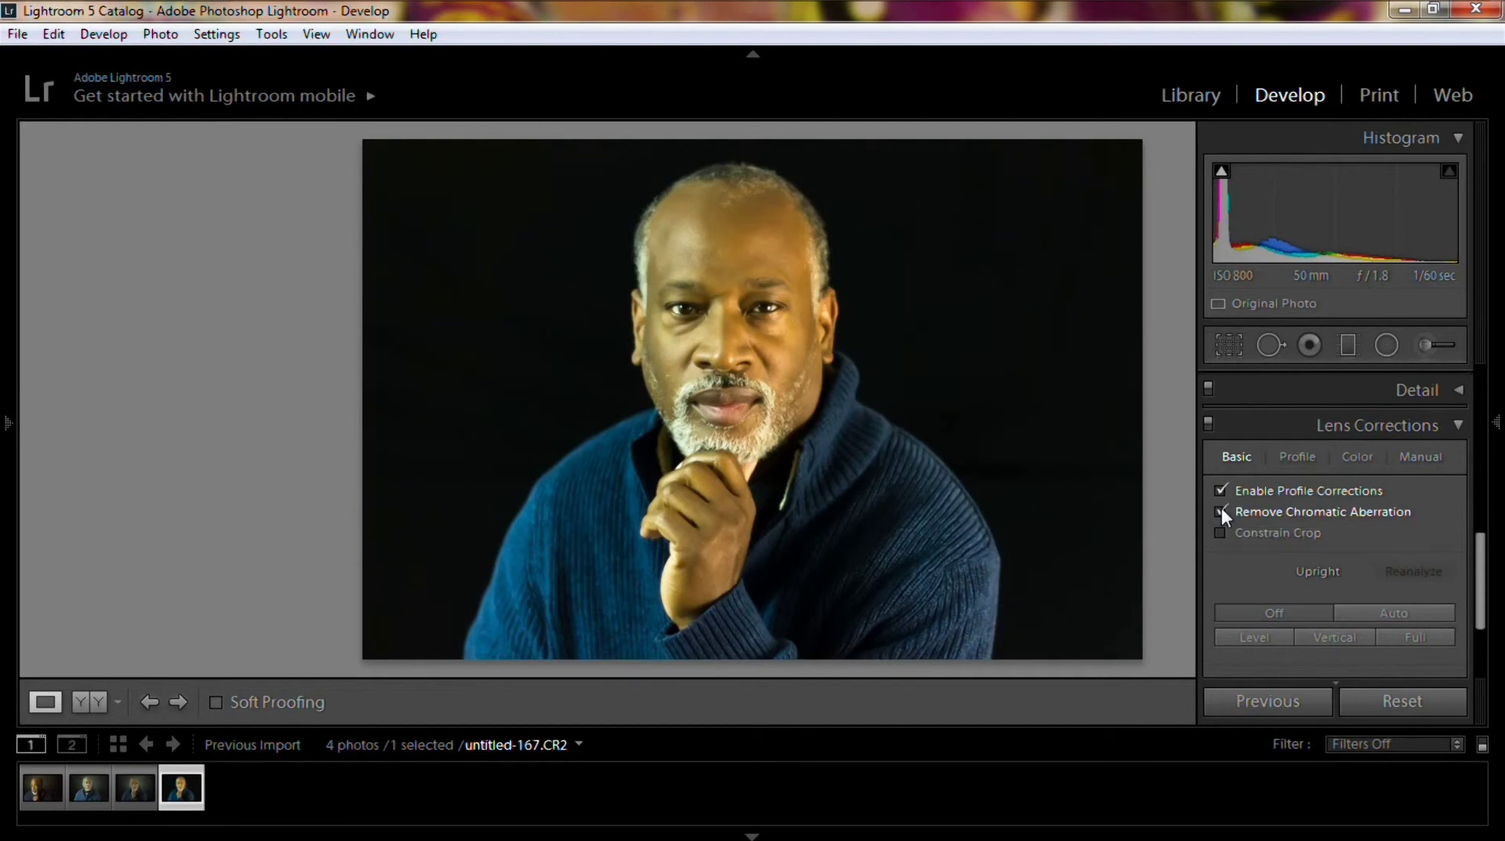
{"action": "left_click", "coordinate": [1427, 610]}
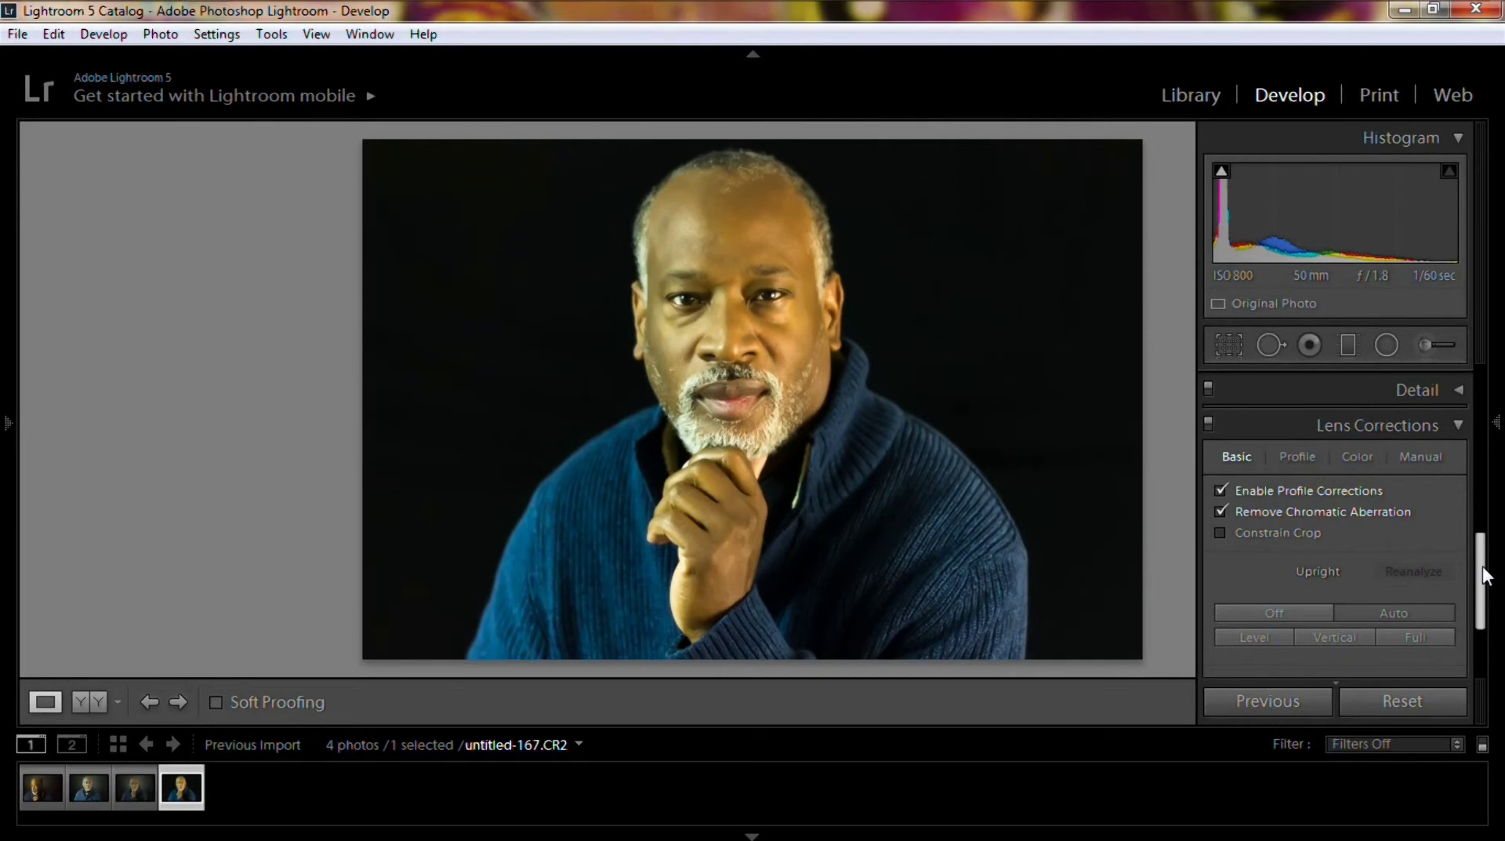
Export the edited portrait to the Portraits folder on the hard drive with the custom file name Self Portrait-4.
{"action": "left_click_drag", "start_coordinate": [1482, 567], "coordinate": [1459, 396]}
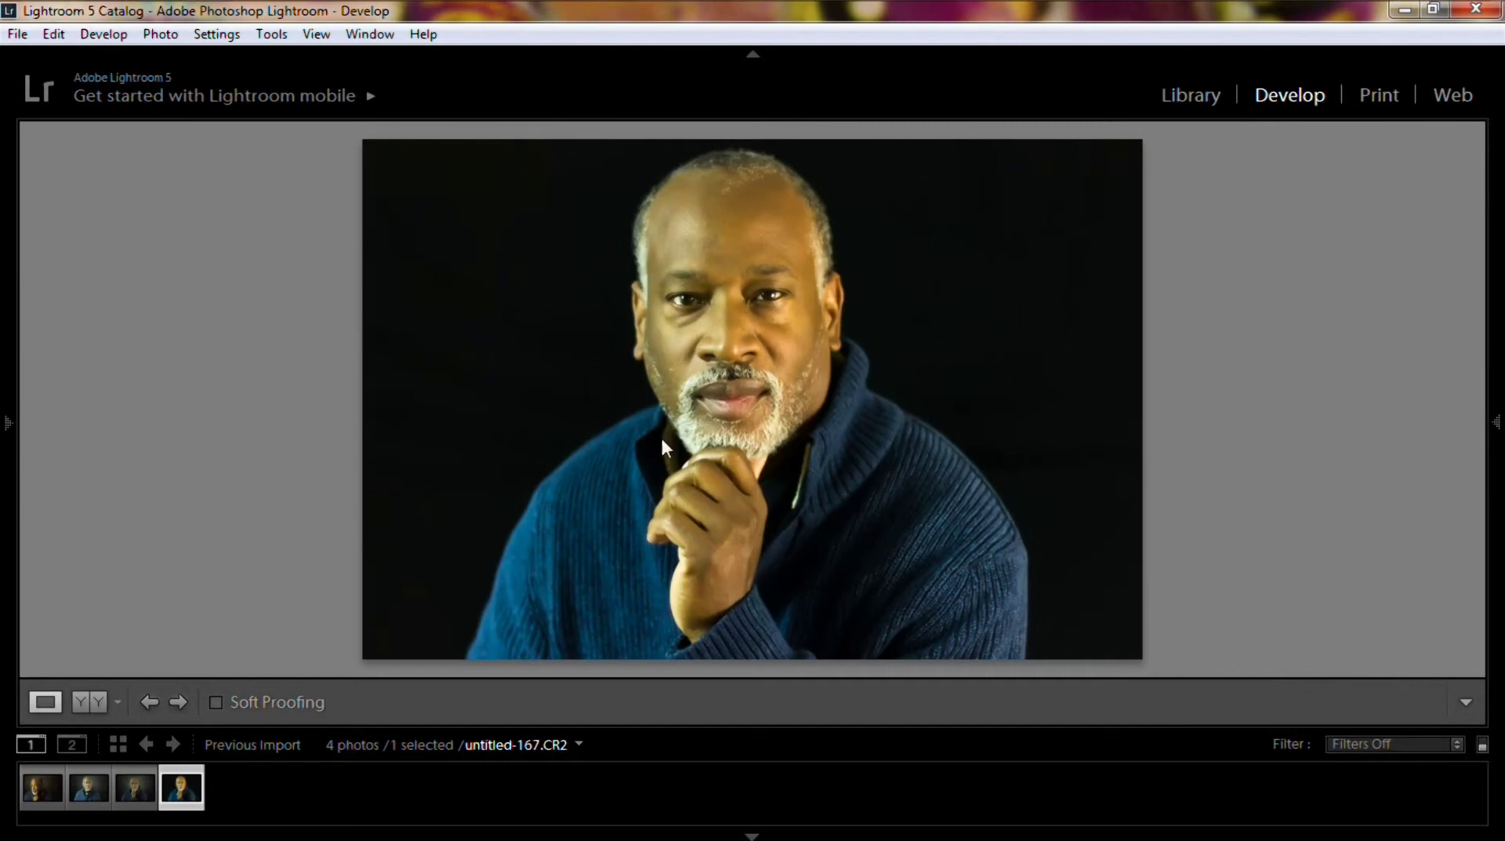
{"action": "left_click", "coordinate": [18, 38]}
{"action": "mouse_move", "coordinate": [109, 598]}
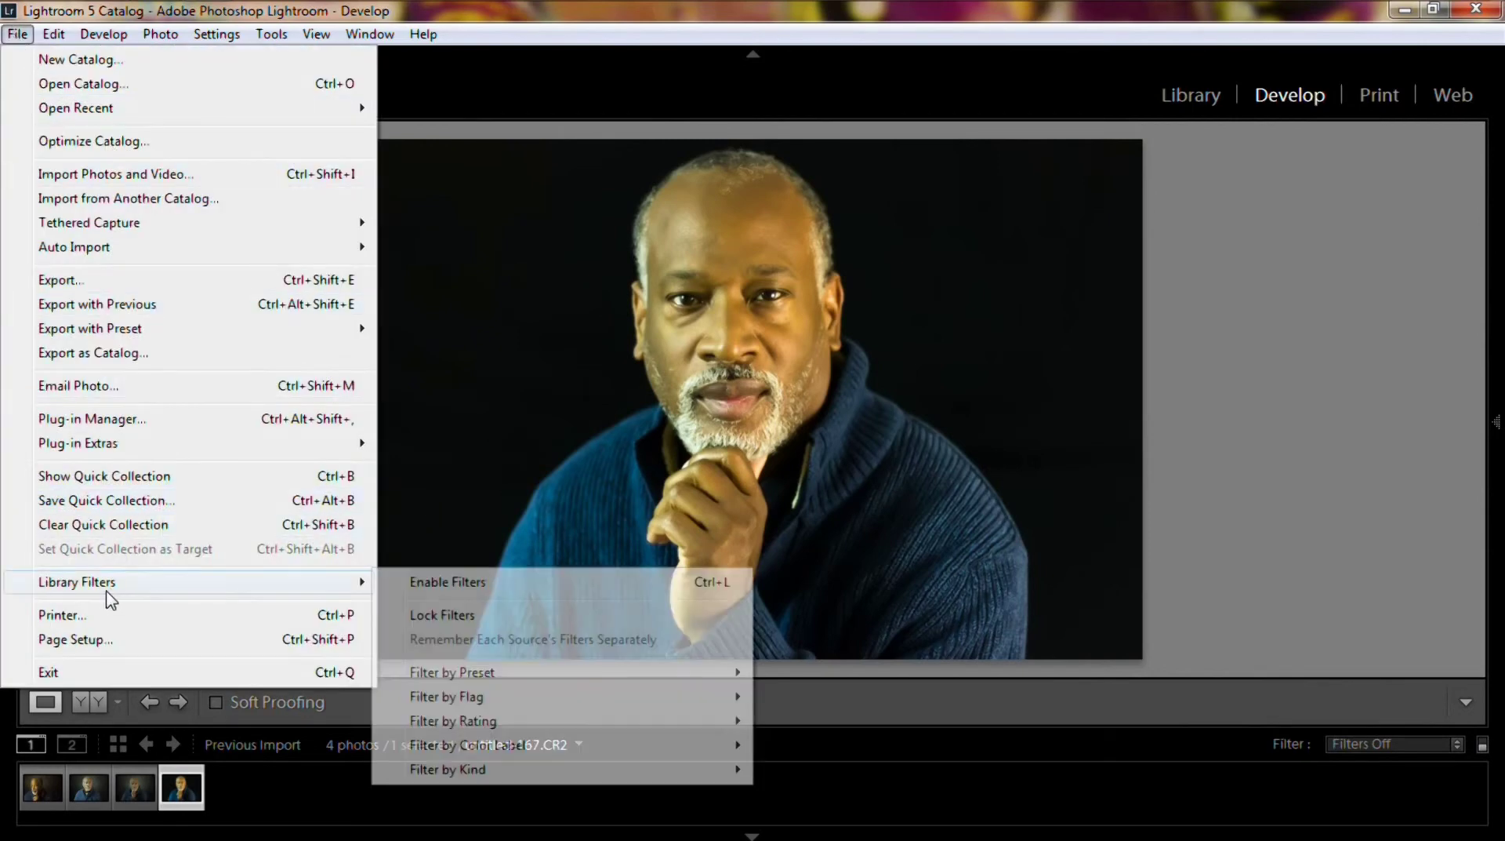
{"action": "left_click", "coordinate": [81, 281]}
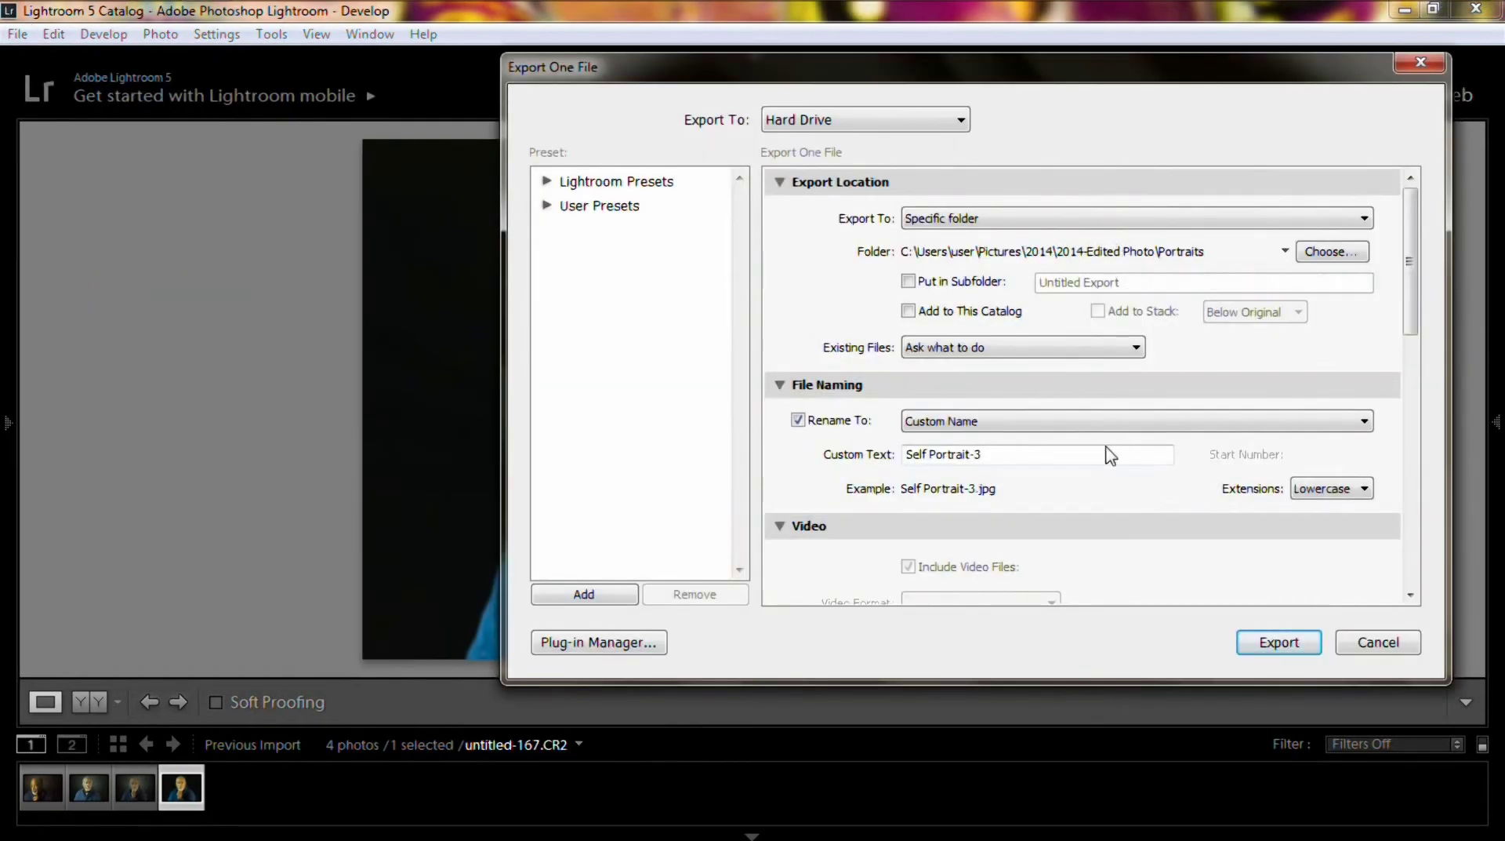
{"action": "left_click", "coordinate": [983, 456]}
{"action": "double_click", "coordinate": [983, 455]}
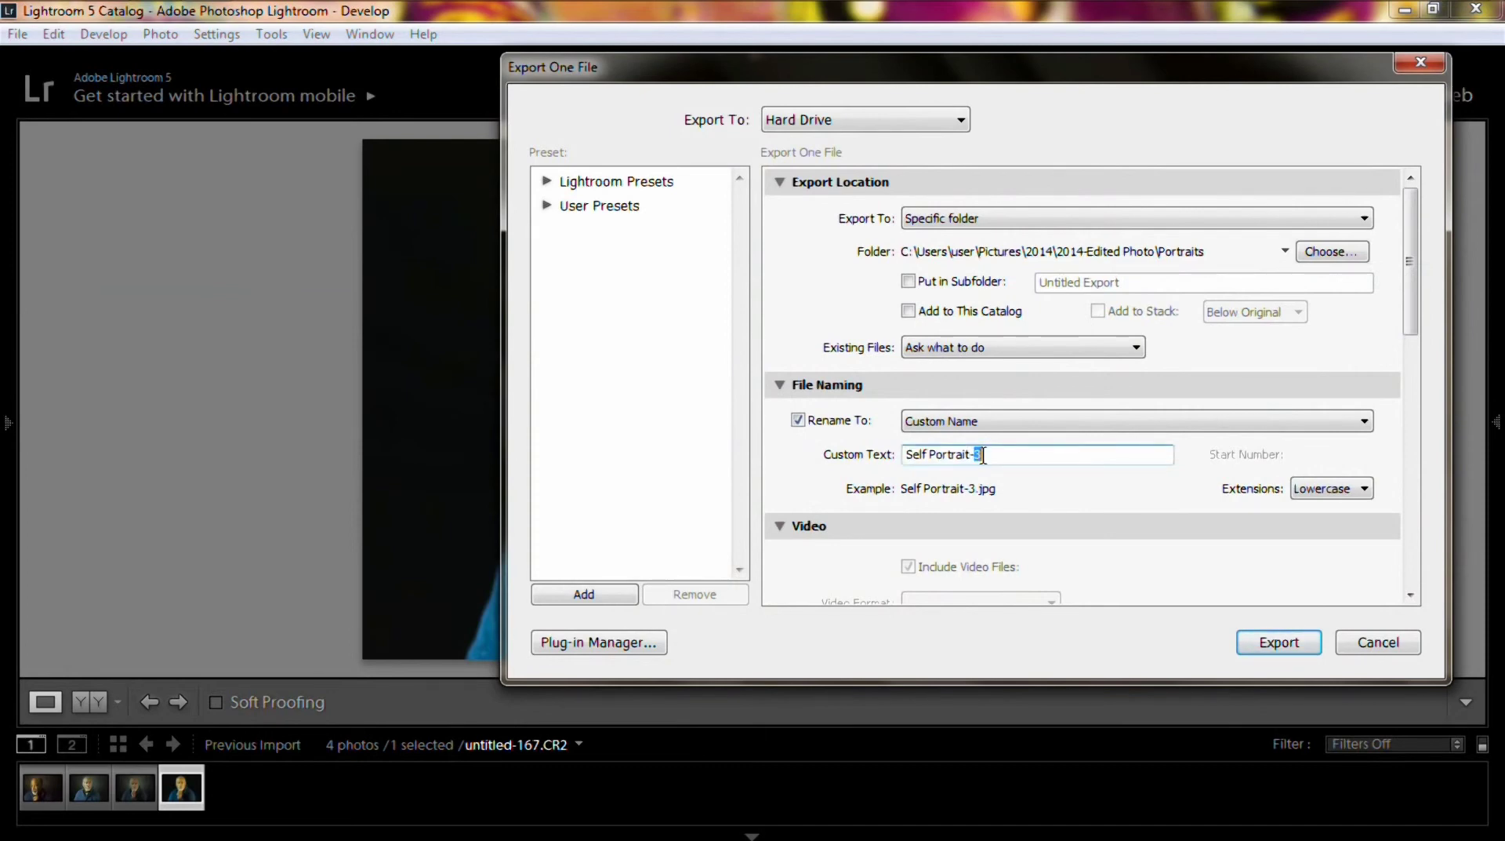
{"action": "type", "text": "4"}
{"action": "left_click", "coordinate": [1276, 644]}
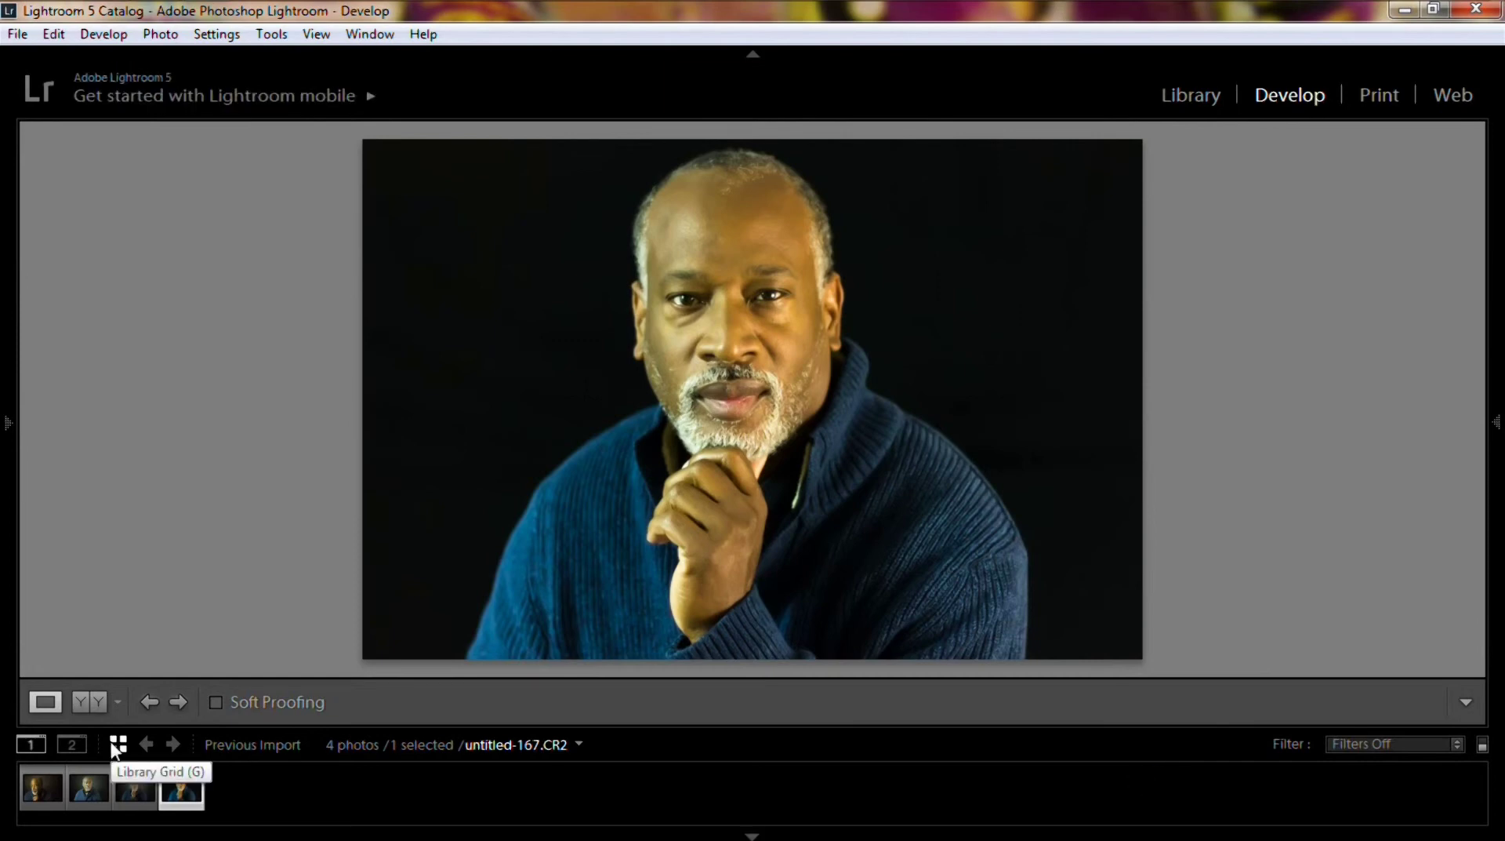
Show the portrait in the side-by-side Before and After comparison view.
{"action": "left_click", "coordinate": [88, 701]}
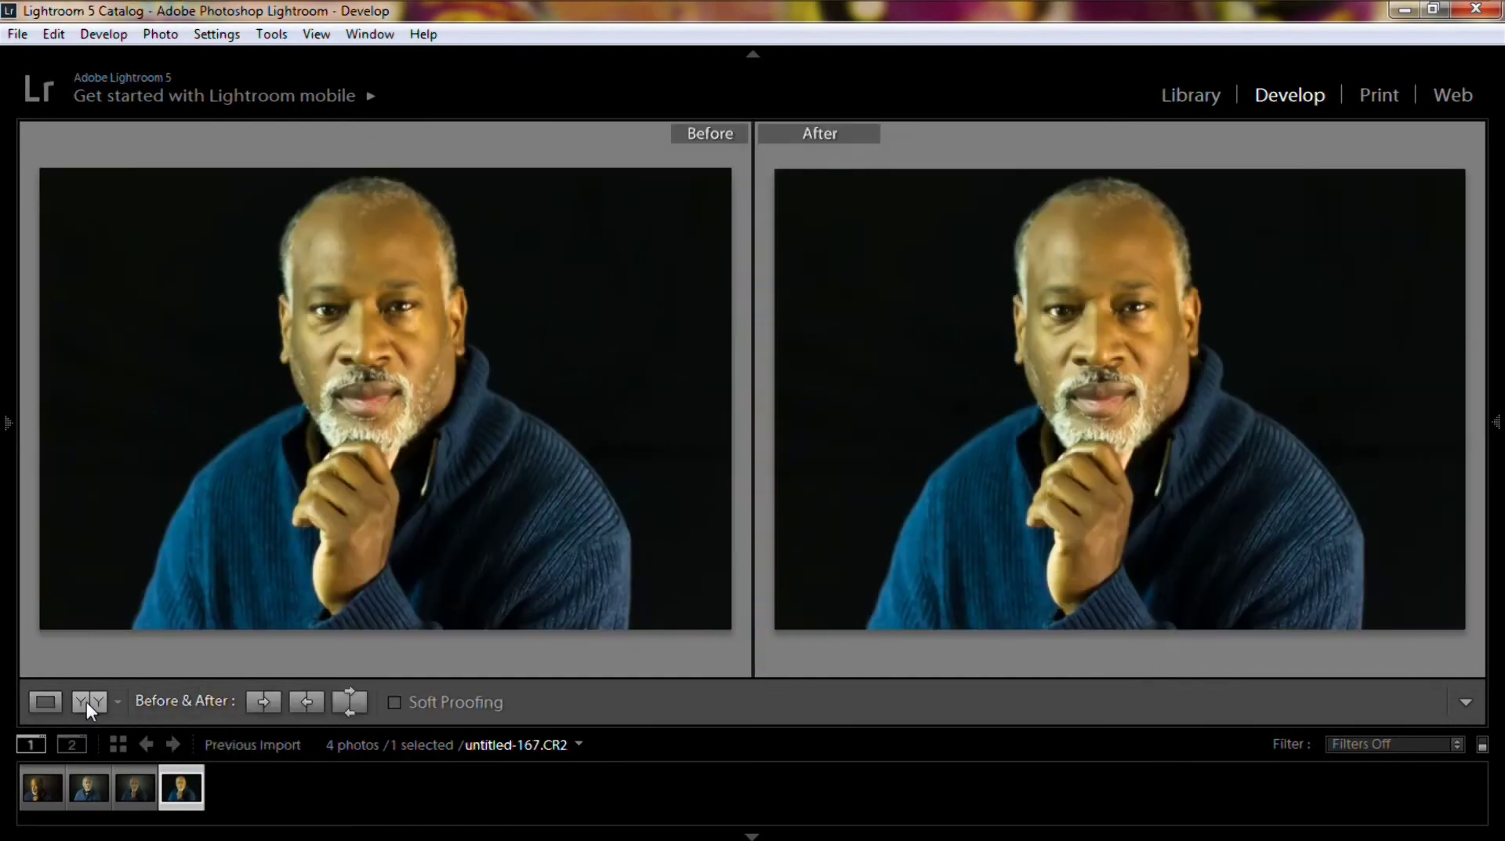